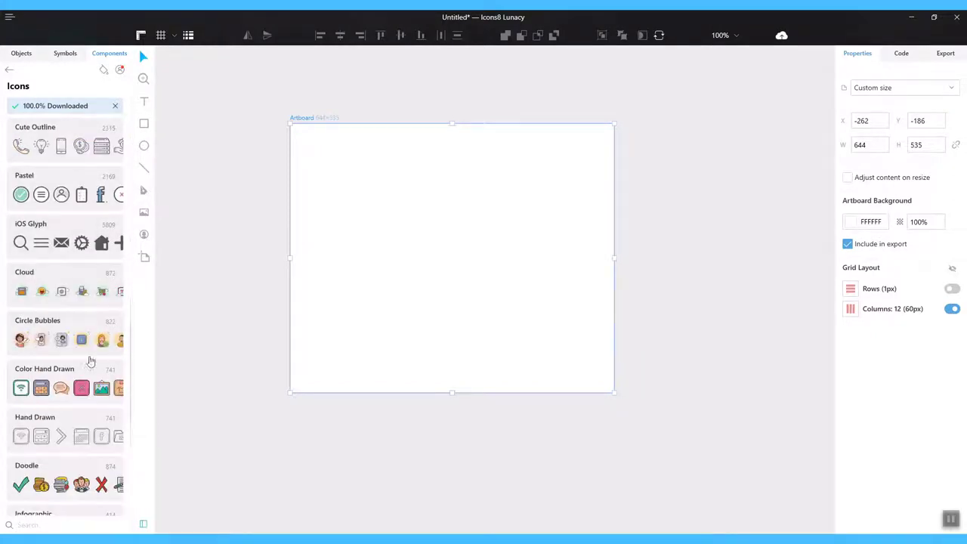
- Browse the available icon sets and open the Color set
scroll(89, 360, "down", 3)
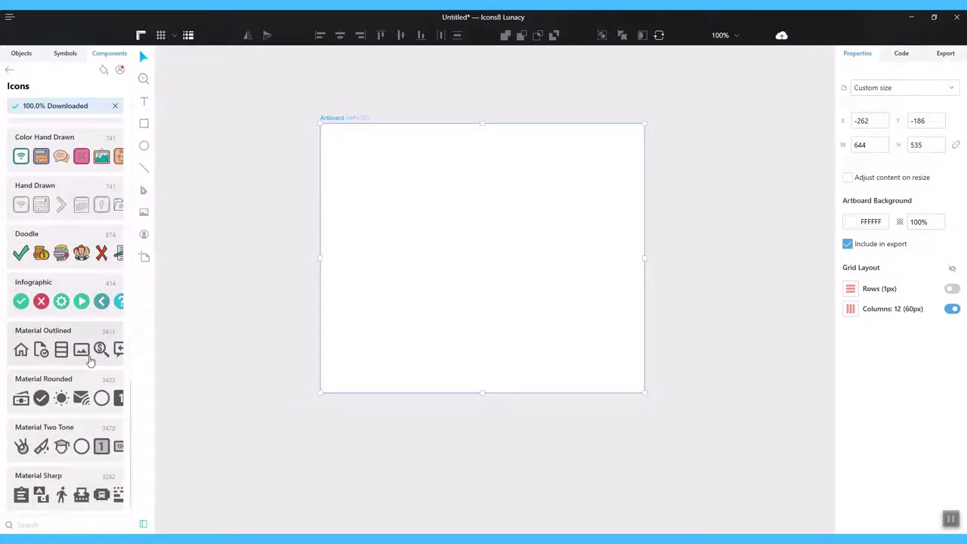
scroll(89, 361, "up", 6)
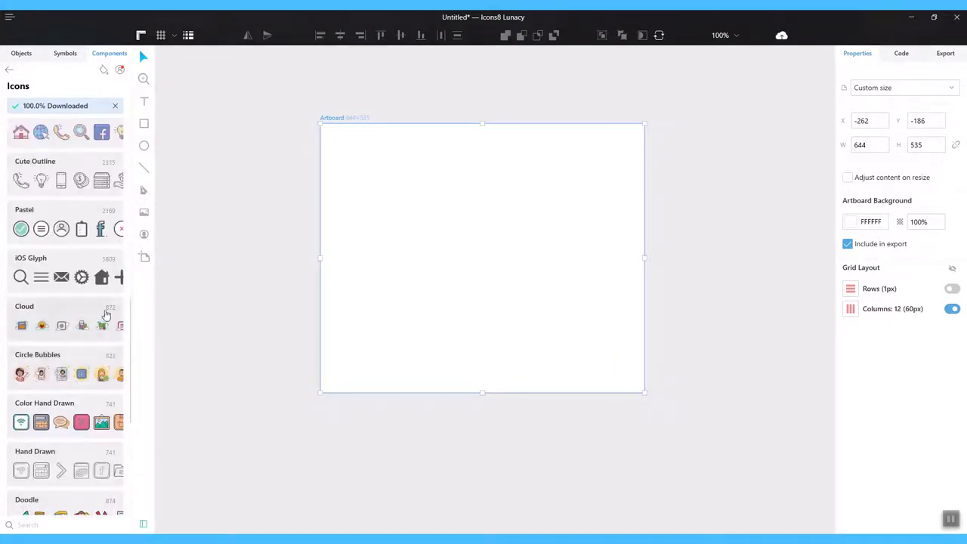
scroll(79, 306, "up", 1)
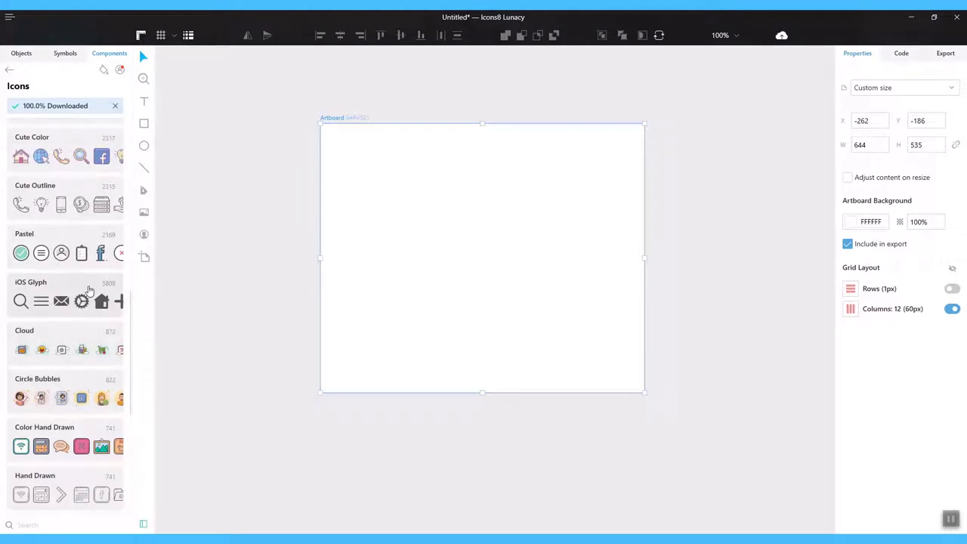
scroll(90, 290, "up", 7)
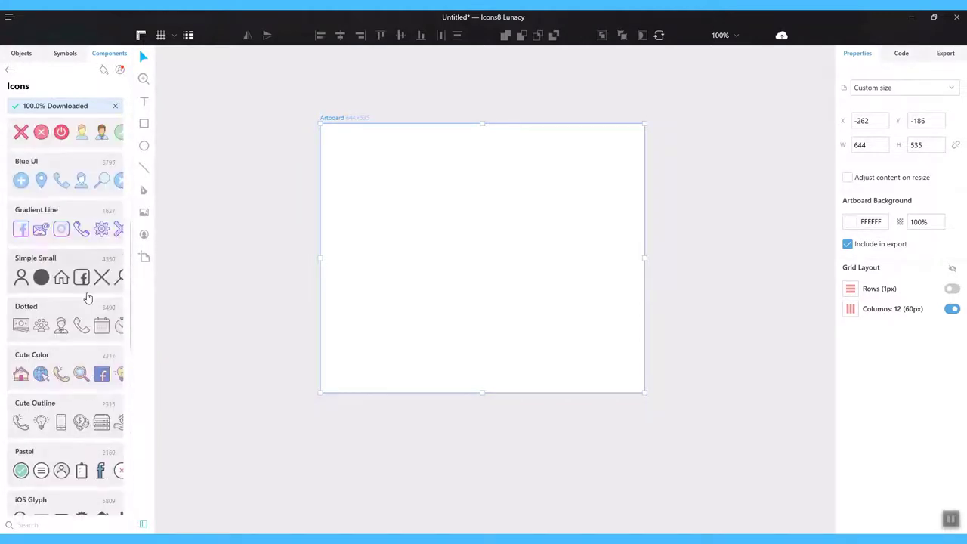
scroll(87, 298, "up", 2)
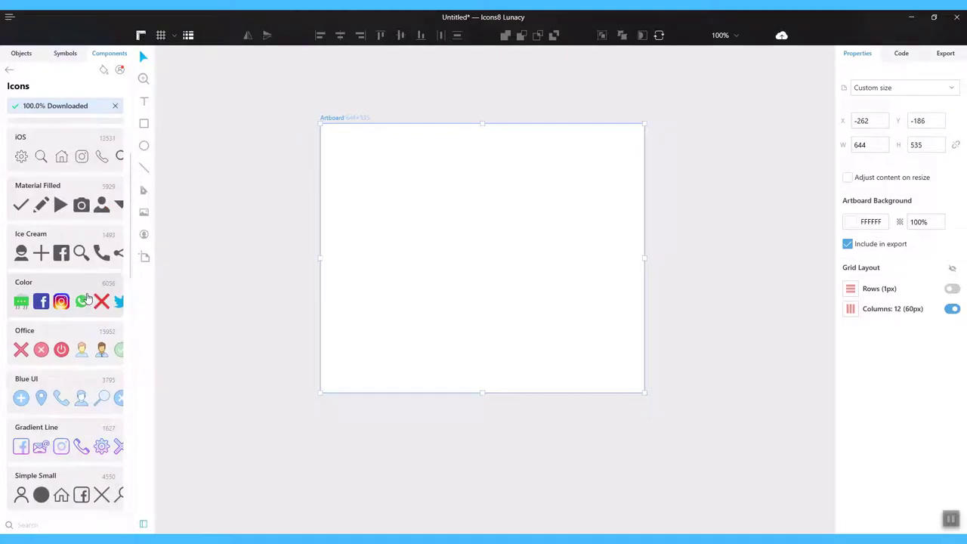
scroll(87, 299, "up", 3)
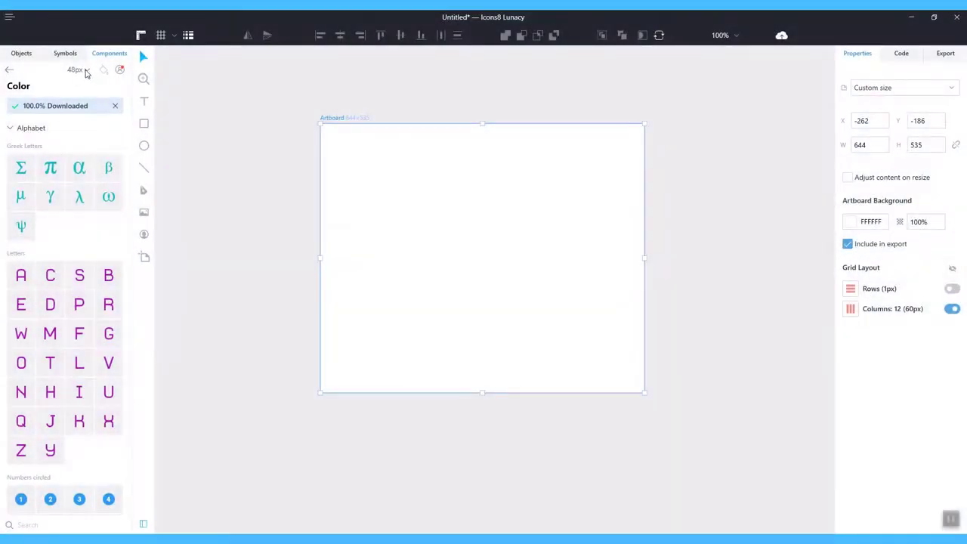
- Choose the 48x48 default icon size and place the Greek alpha icon near the artboard's upper-left corner
left_click(76, 70)
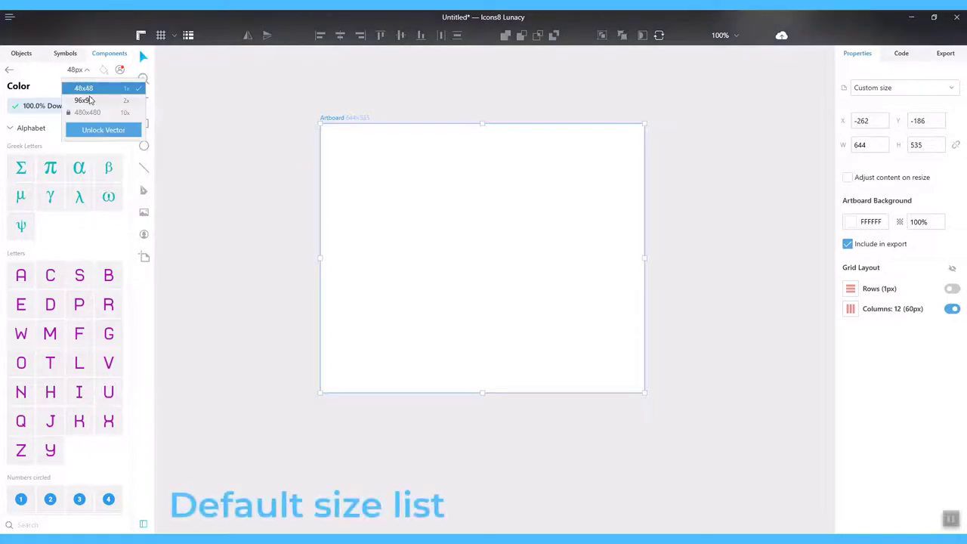
left_click(78, 88)
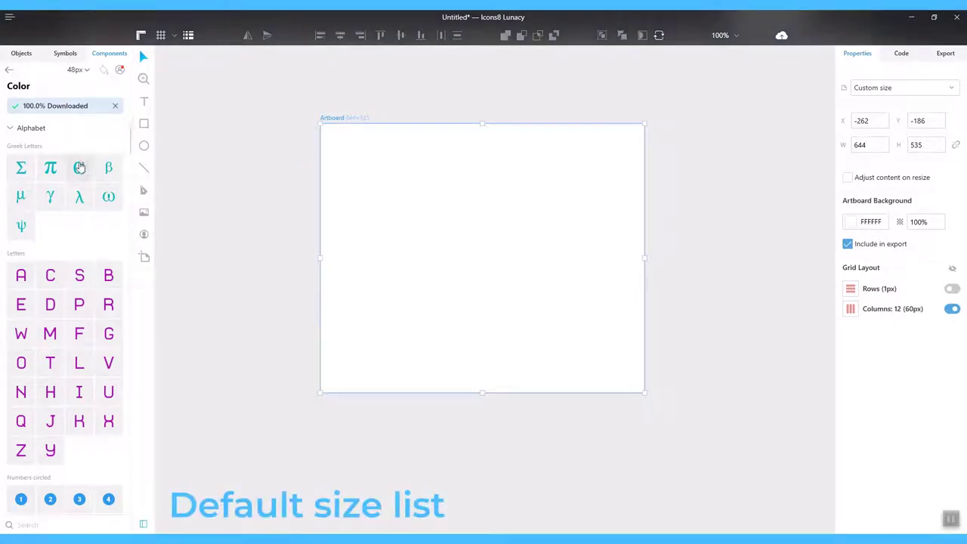
left_click_drag(79, 167, 369, 188)
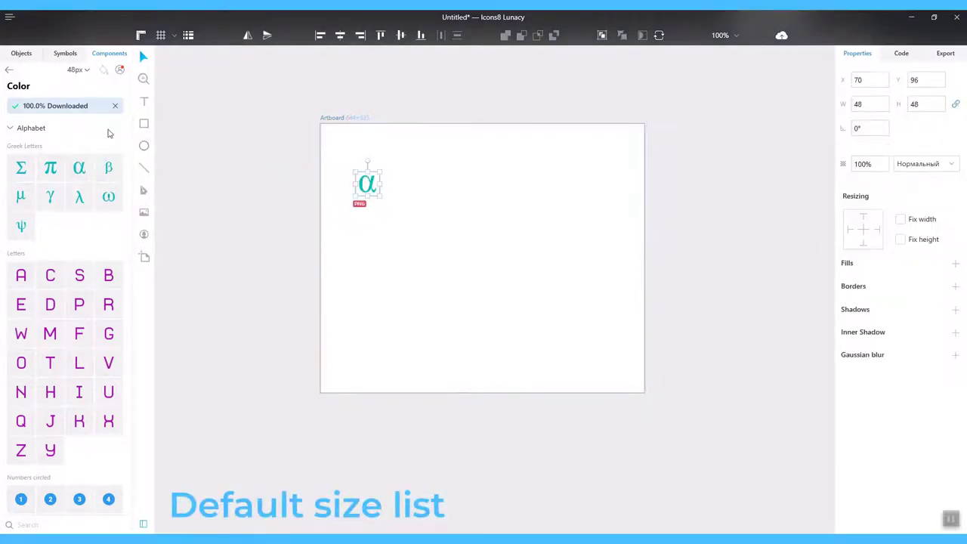
- Change the default icon size to 96x96 and place a second alpha icon beside the first one
left_click(87, 71)
left_click(94, 100)
left_click_drag(79, 167, 423, 189)
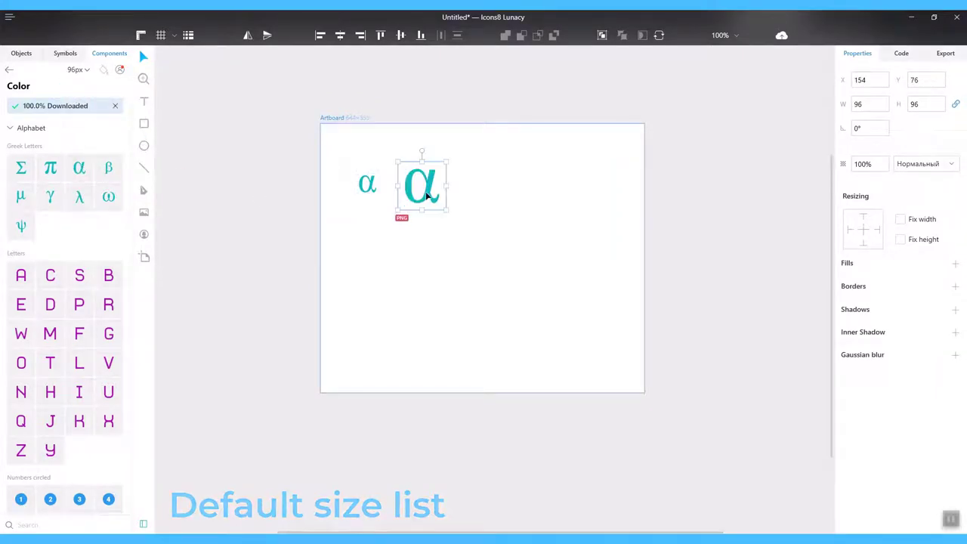
- Go to the Icons8 purchase page, choose the monthly All Access plan, and register an account with an e-mail and password
left_click(88, 69)
left_click(99, 129)
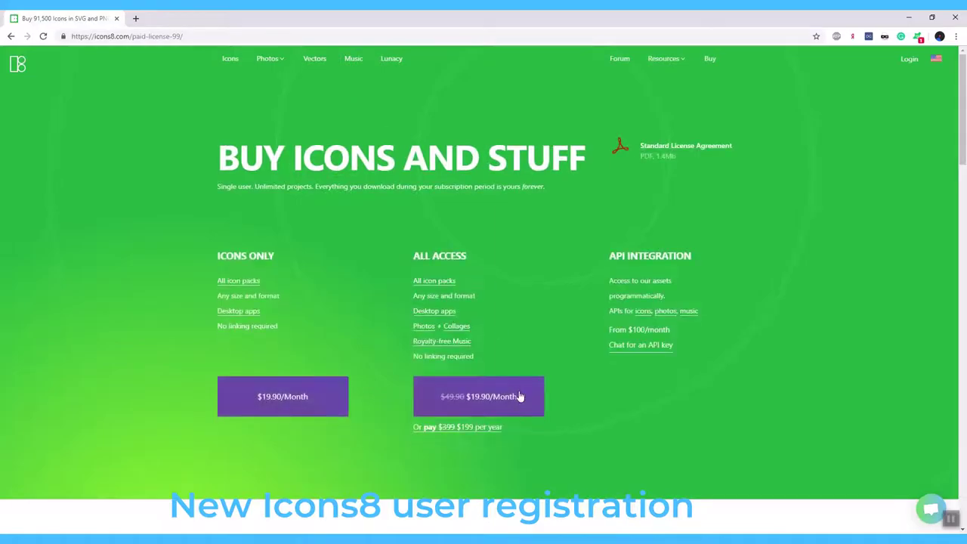
left_click(519, 396)
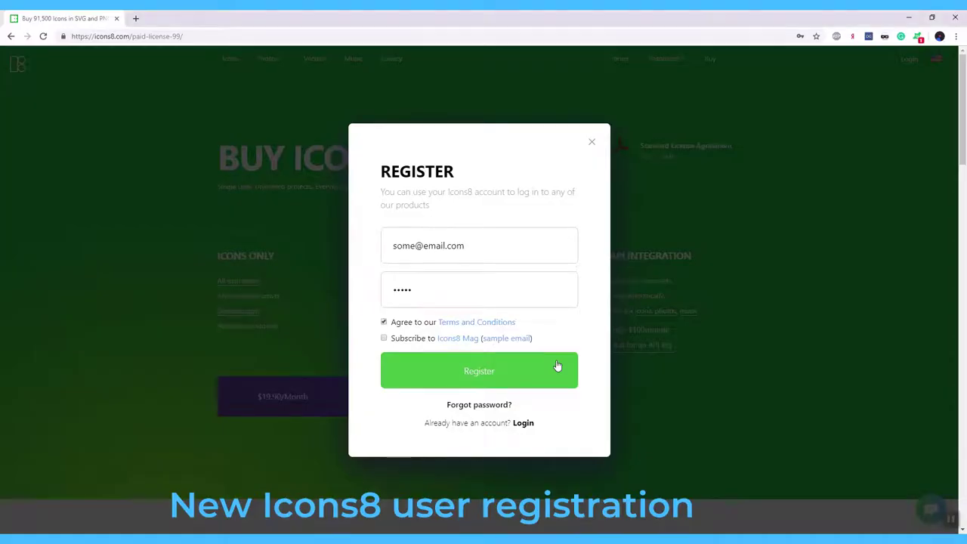
left_click(556, 367)
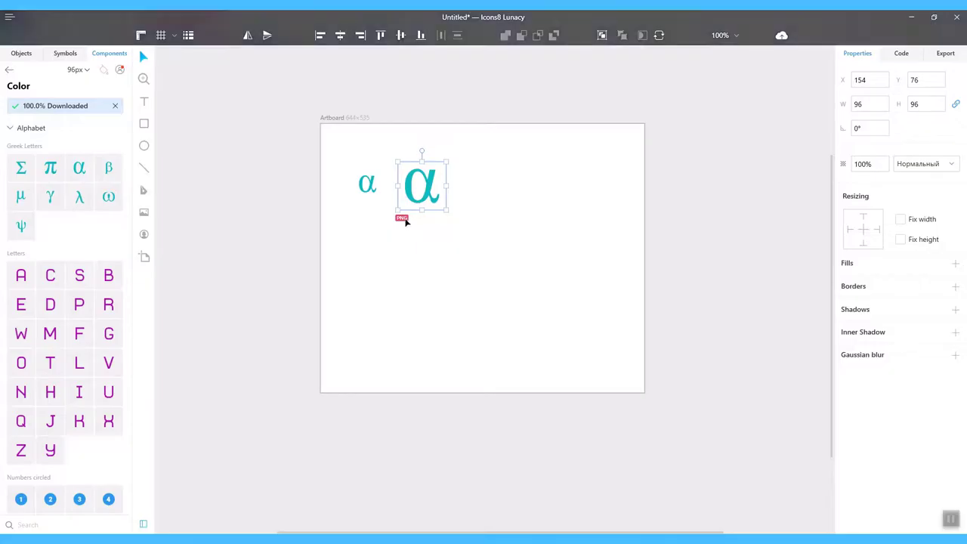
- Back in Lunacy, request vector unlocking for the 96 px alpha icon and log in to the Icons8 account
mouse_move(405, 222)
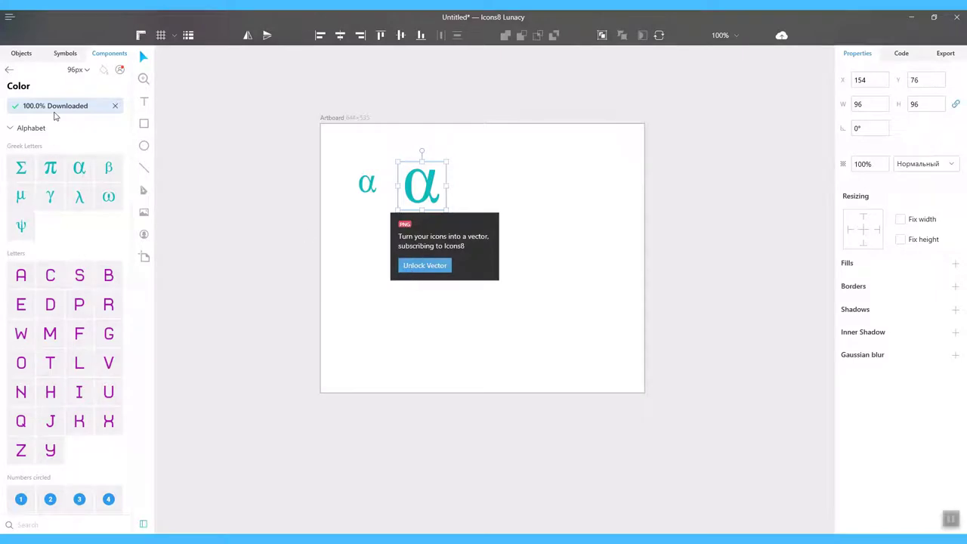
left_click(424, 265)
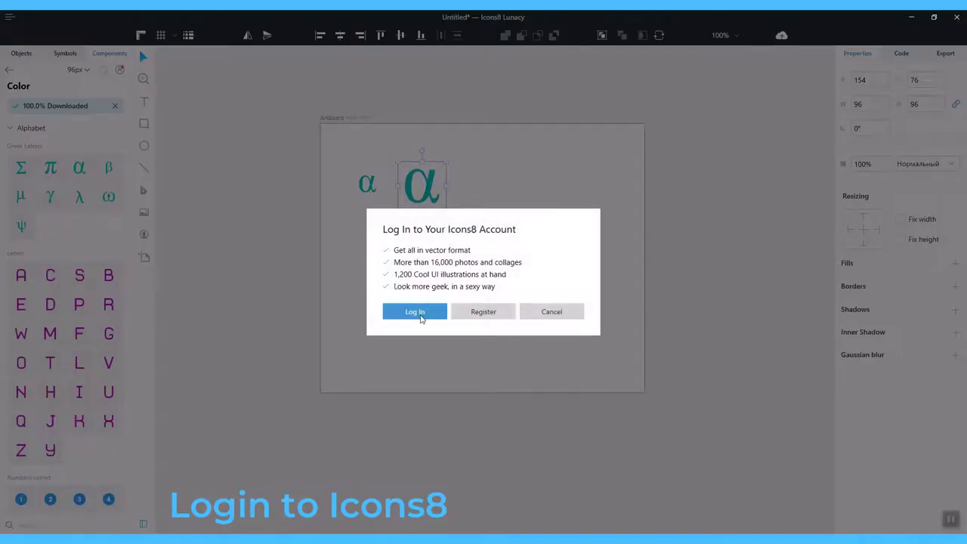
left_click(416, 312)
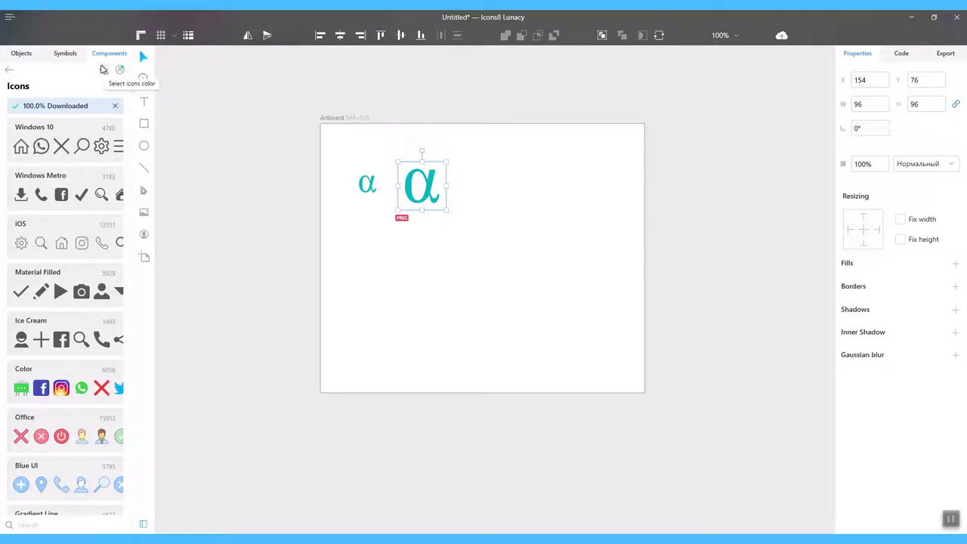
- Convert the 96 px alpha icon to vector and enlarge it to about 448 x 448
left_click(414, 195)
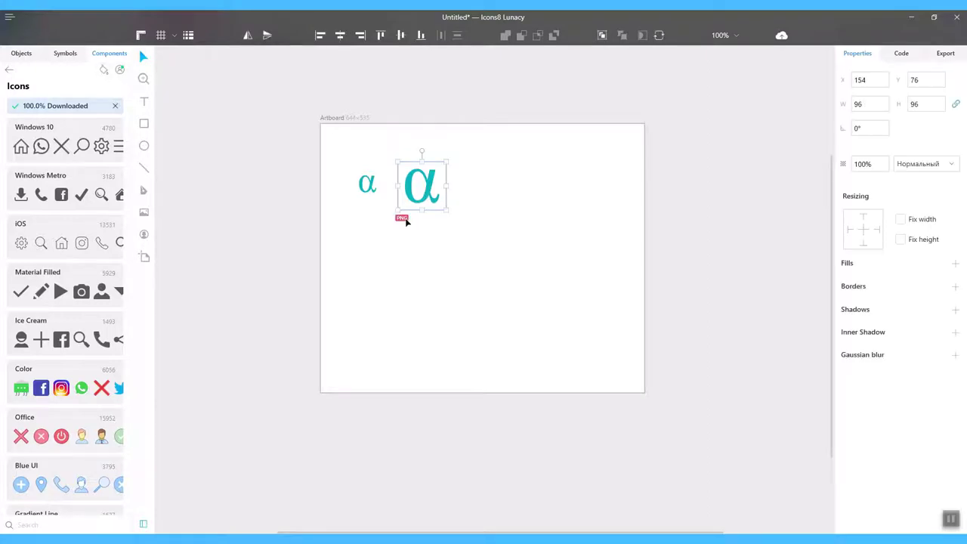
left_click(403, 218)
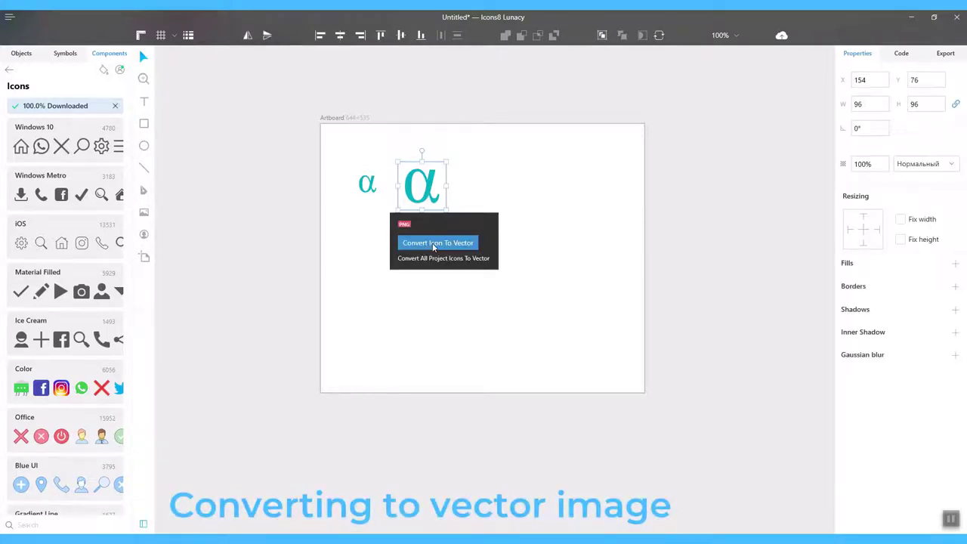
left_click(434, 243)
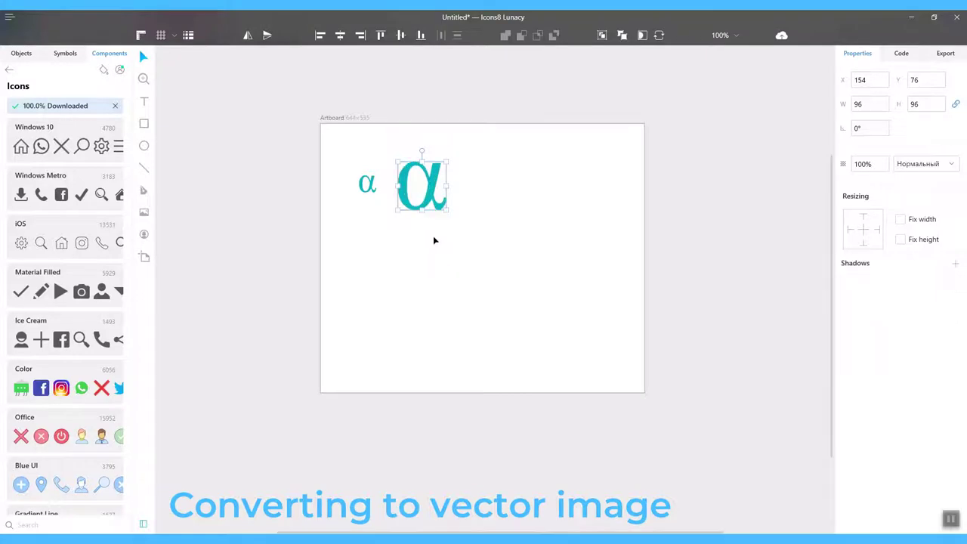
left_click_drag(449, 212, 625, 334)
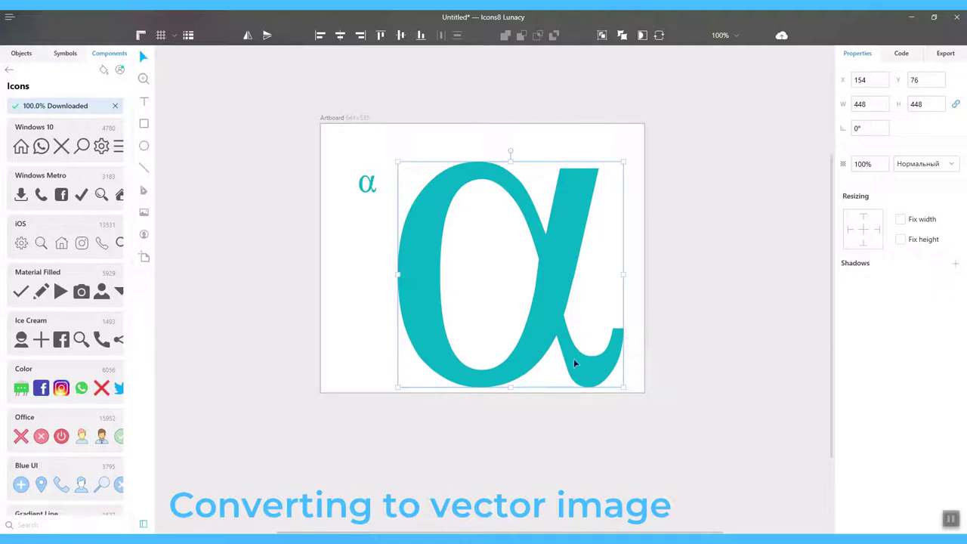
- Enlarge the 48 px PNG alpha icon to about 282 x 282 and move it off the artboard to its left
left_click(359, 181)
left_click_drag(379, 197, 497, 298)
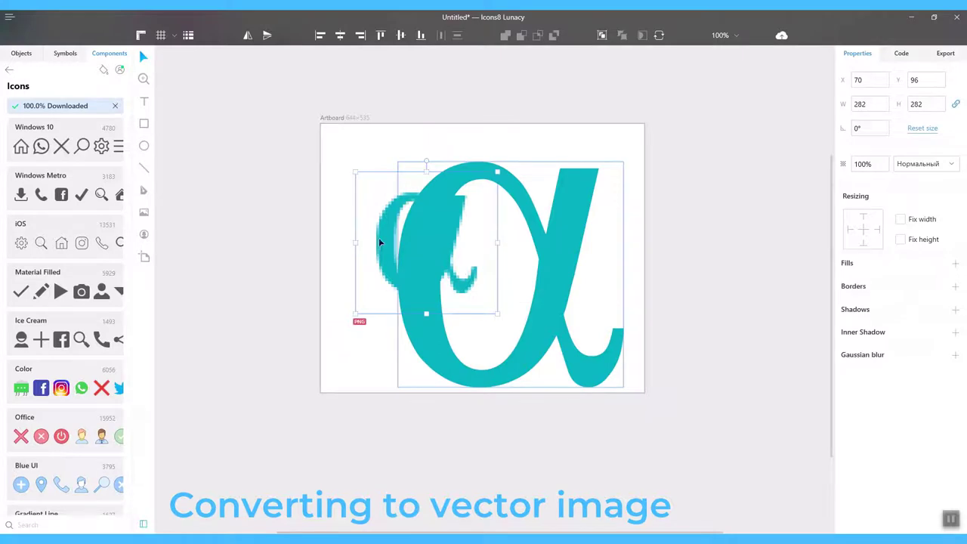
left_click_drag(379, 240, 192, 218)
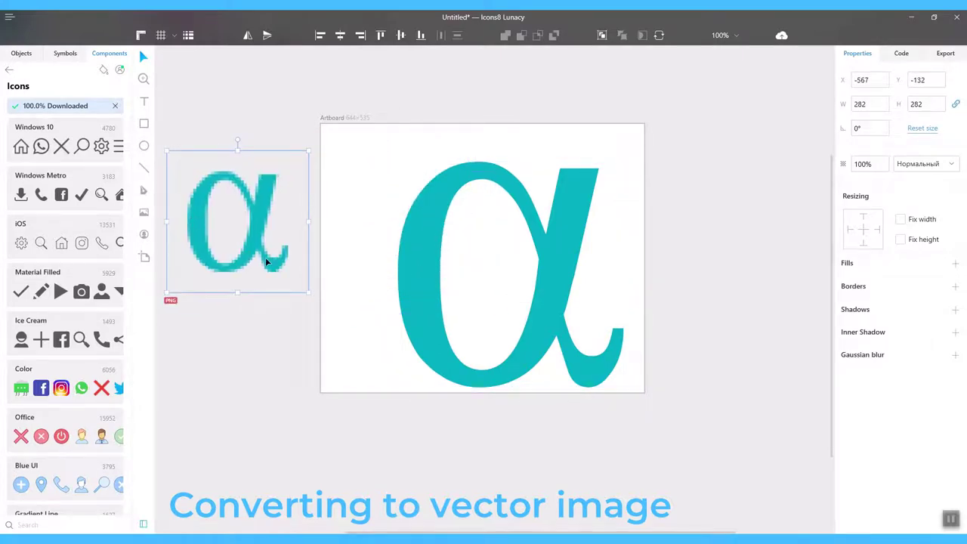
- Convert the PNG alpha icon beside the artboard to vector and deselect it
left_click(175, 300)
left_click(219, 320)
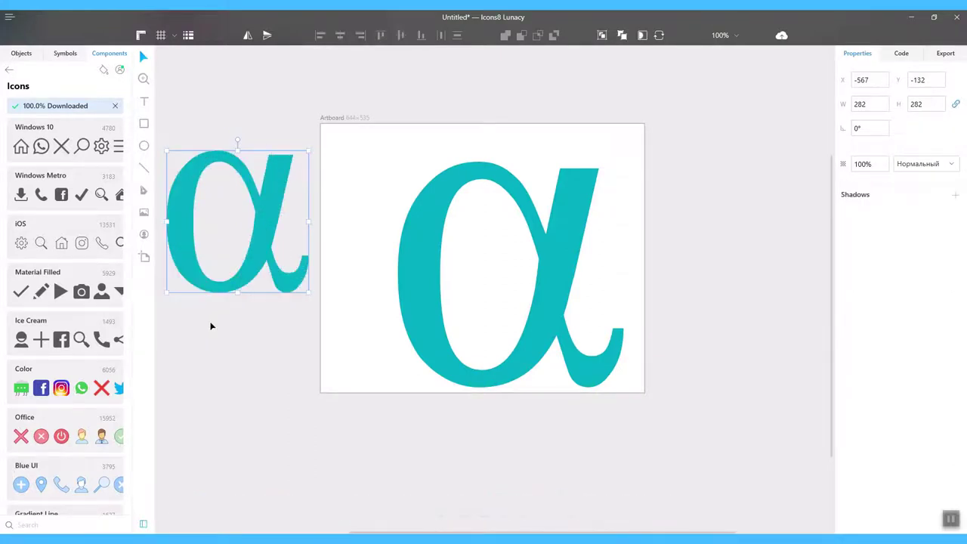
left_click(213, 328)
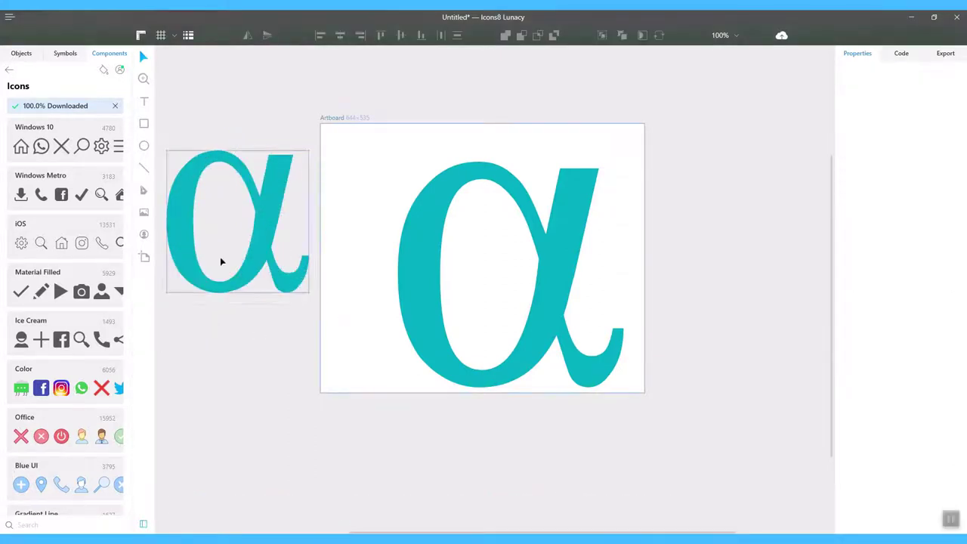
- Set the icon library's color to blue, RGB 23 26 172, with 51% opacity
left_click(104, 70)
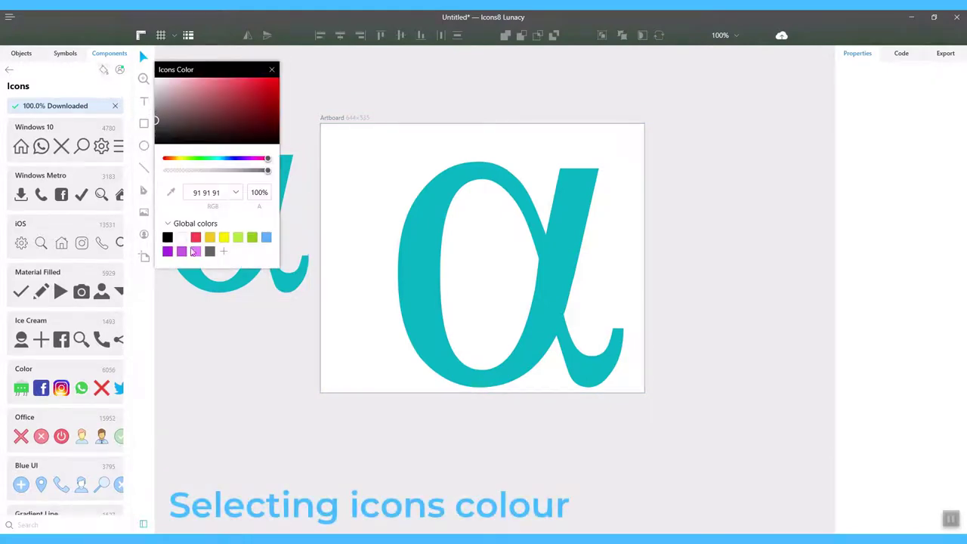
left_click_drag(235, 121, 262, 99)
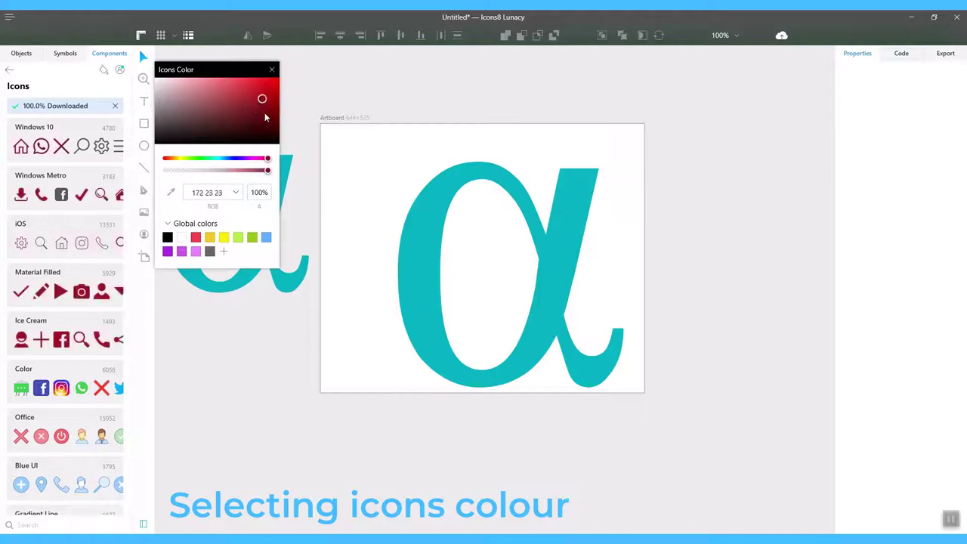
left_click(243, 159)
left_click_drag(242, 160, 235, 161)
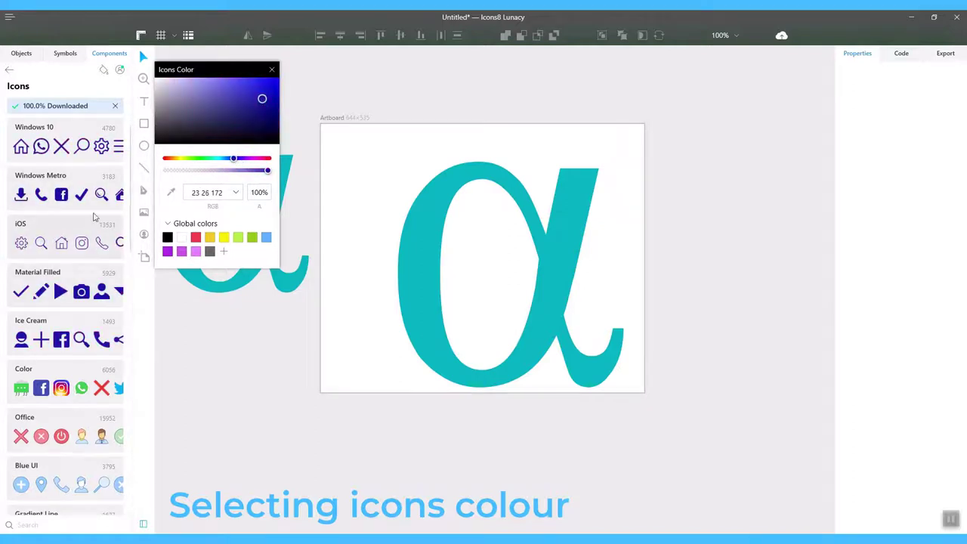
left_click(218, 170)
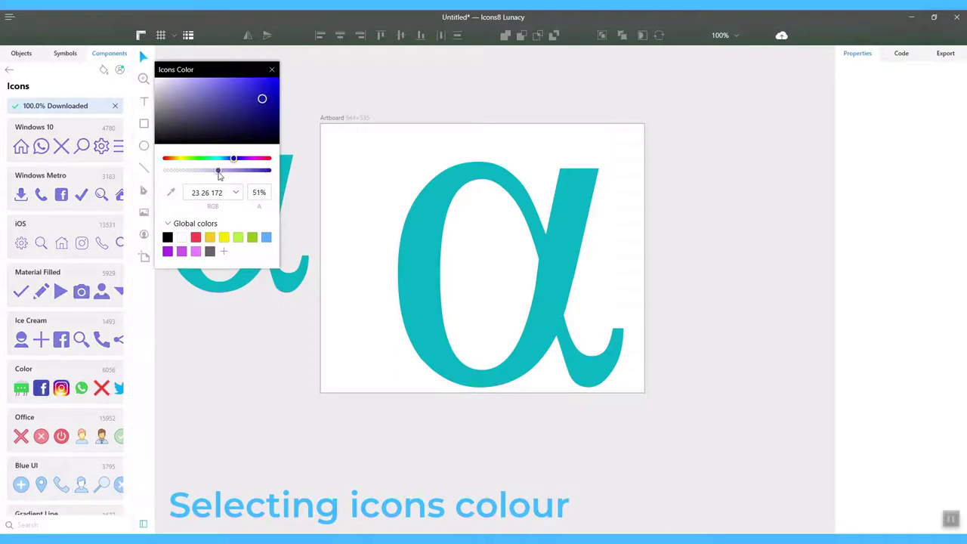
left_click(270, 71)
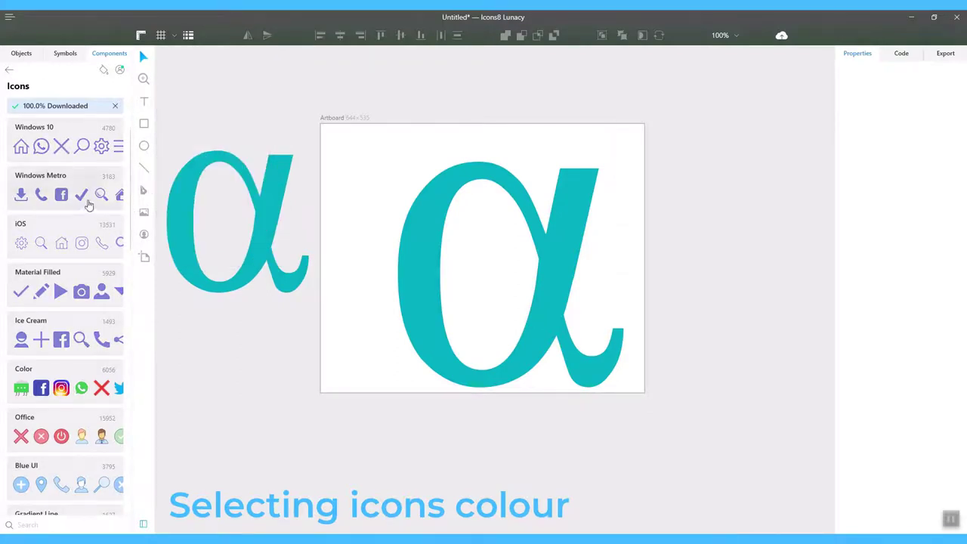
- Place the desk telephone icon from Windows Metro's Business category in the artboard's upper-left corner, about 118 x 118 in size
left_click(87, 205)
left_click(64, 249)
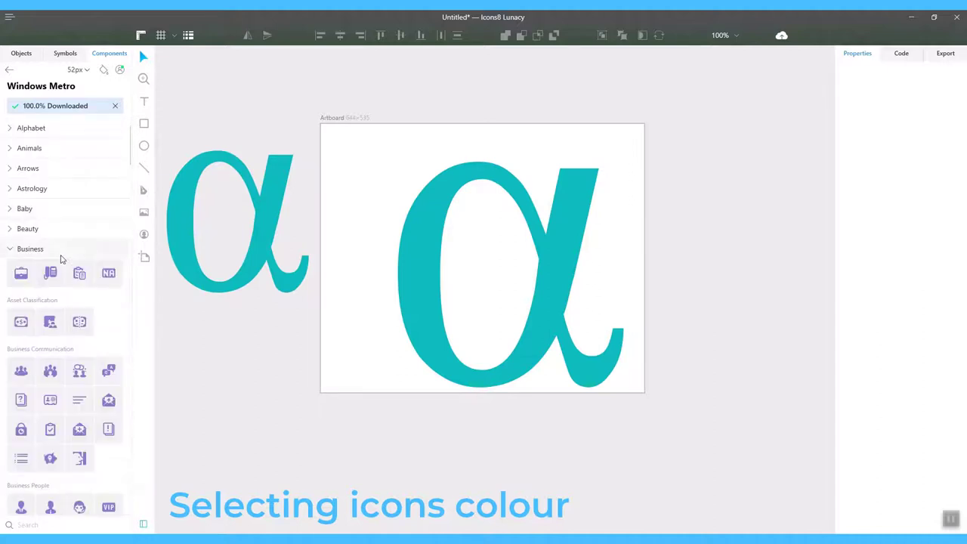
left_click_drag(50, 275, 386, 164)
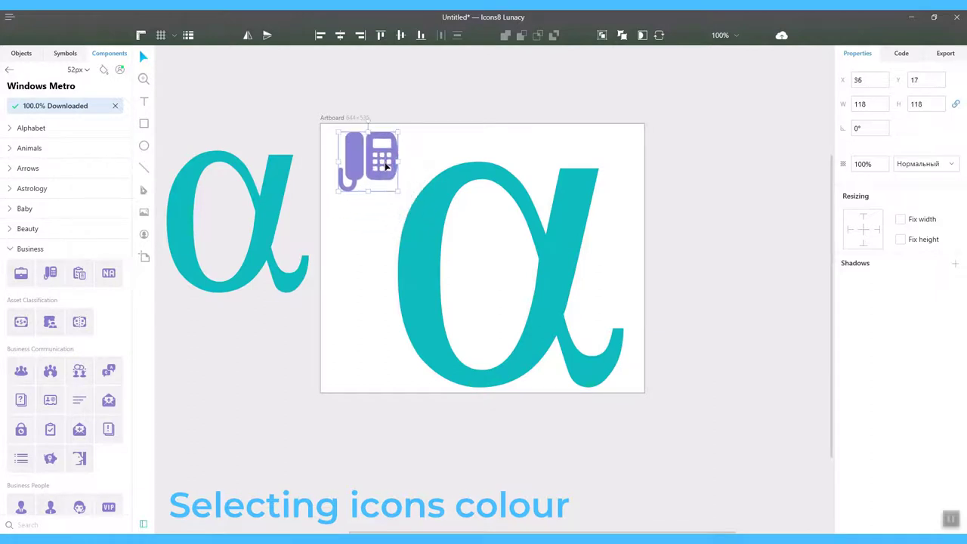
- Set the icon color's opacity to 100% and place the NA icon inside the large alpha, enlarged to about 140 x 140
left_click(104, 70)
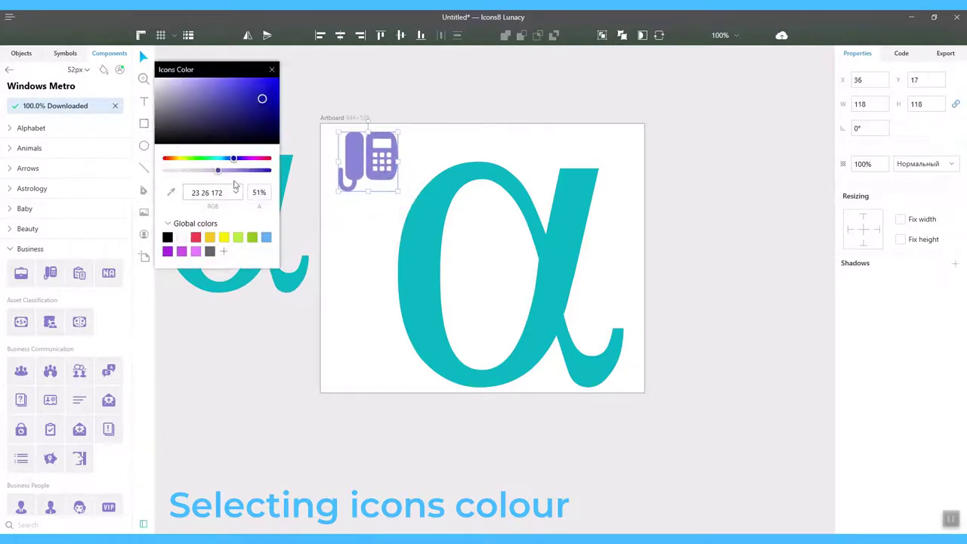
left_click_drag(221, 173, 285, 183)
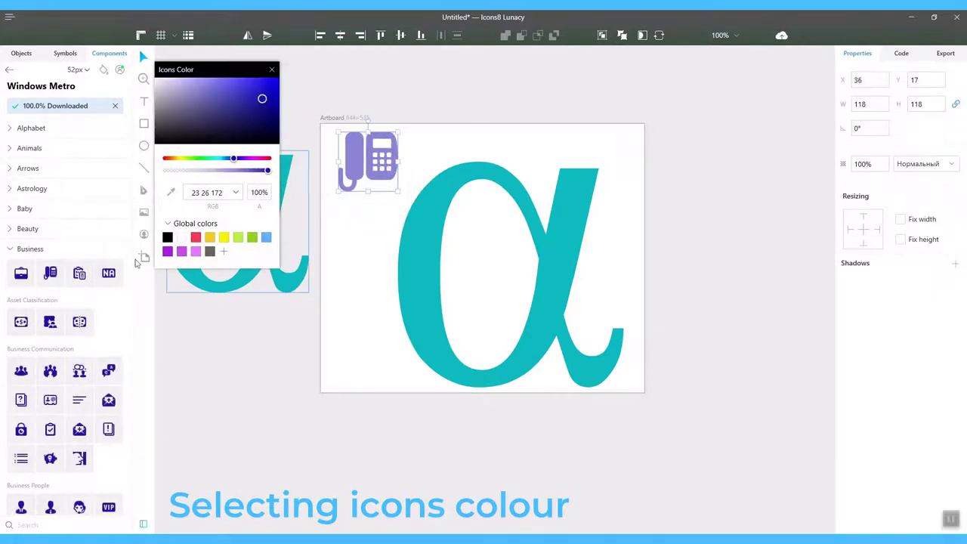
left_click_drag(108, 273, 522, 253)
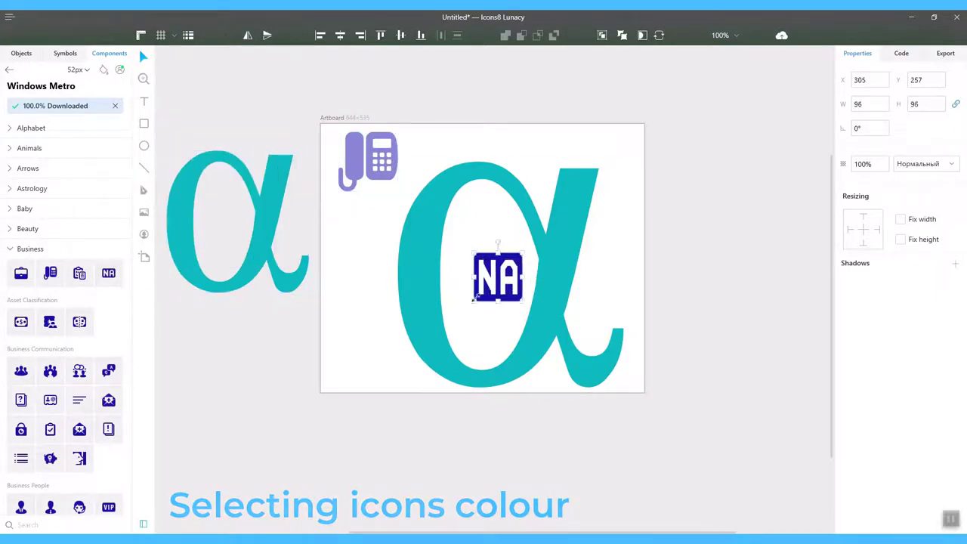
left_click_drag(479, 300, 451, 324)
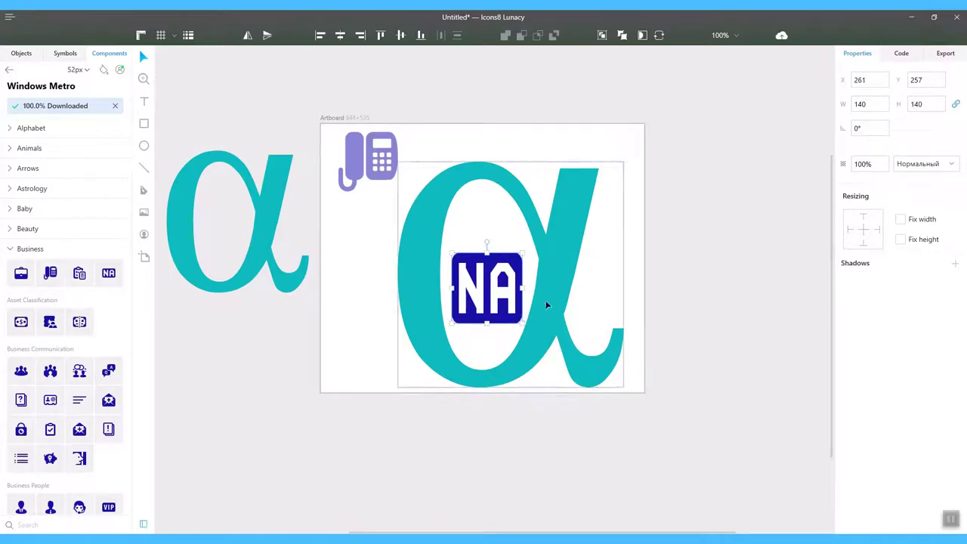
- Expand the layers of the large alpha and the desk telephone icon and examine the telephone's shape and its paths
left_click(8, 71)
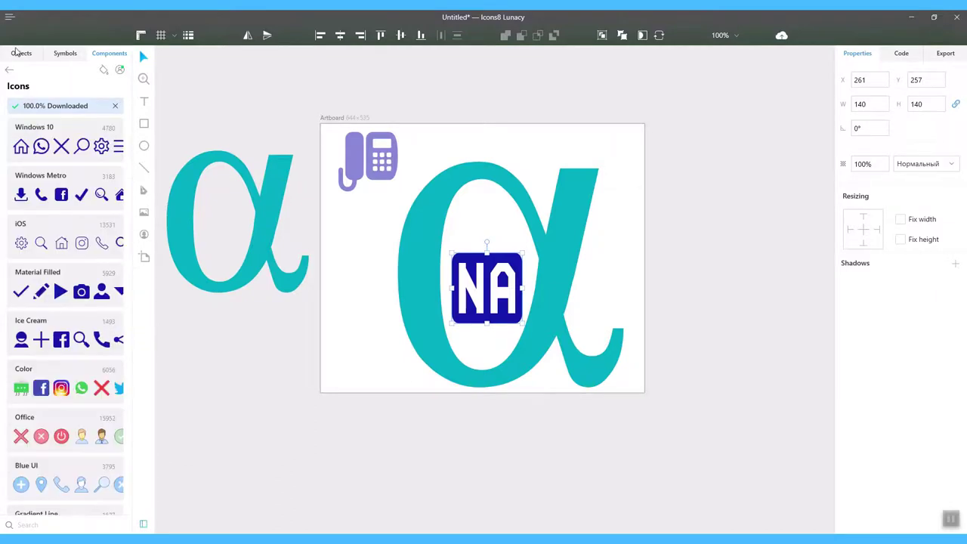
left_click(19, 53)
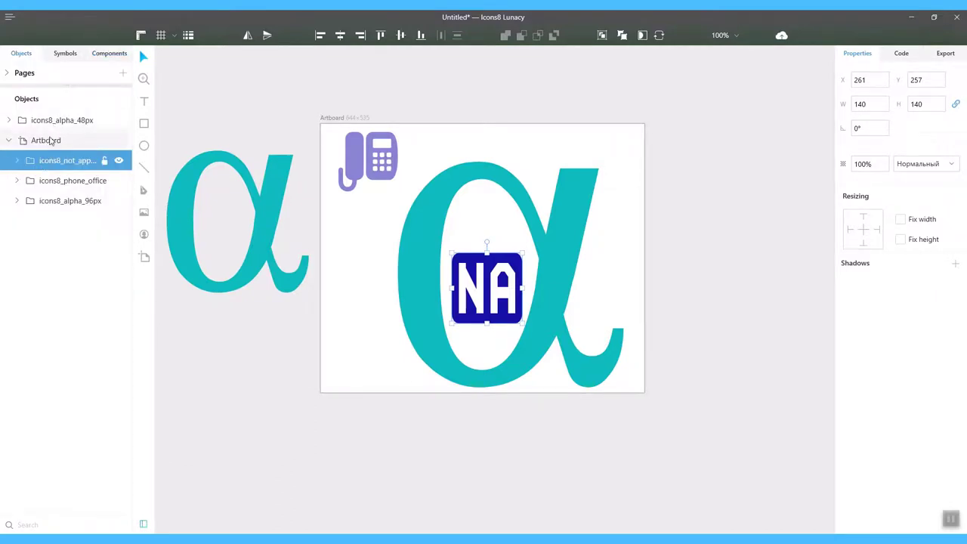
left_click(16, 201)
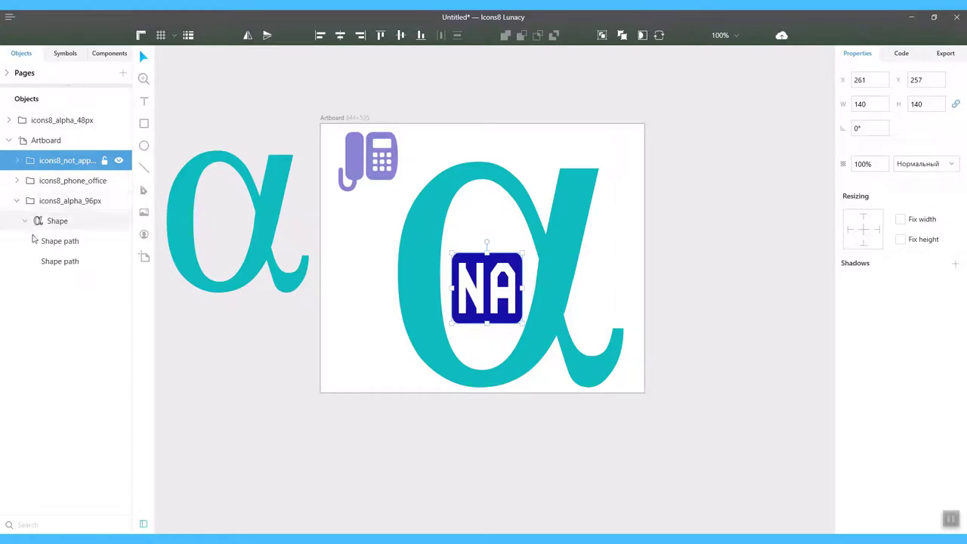
left_click(17, 181)
left_click(26, 201)
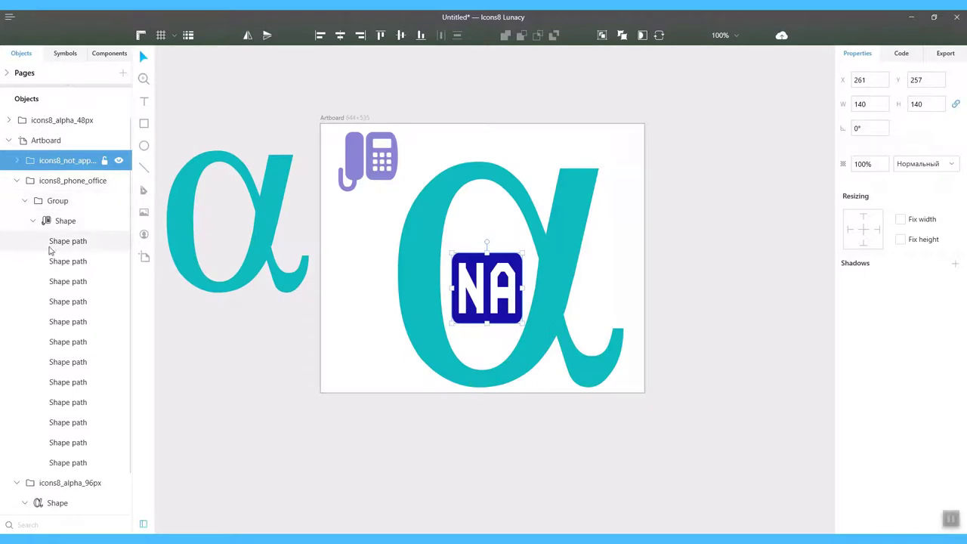
scroll(78, 274, "down", 1)
scroll(79, 270, "up", 1)
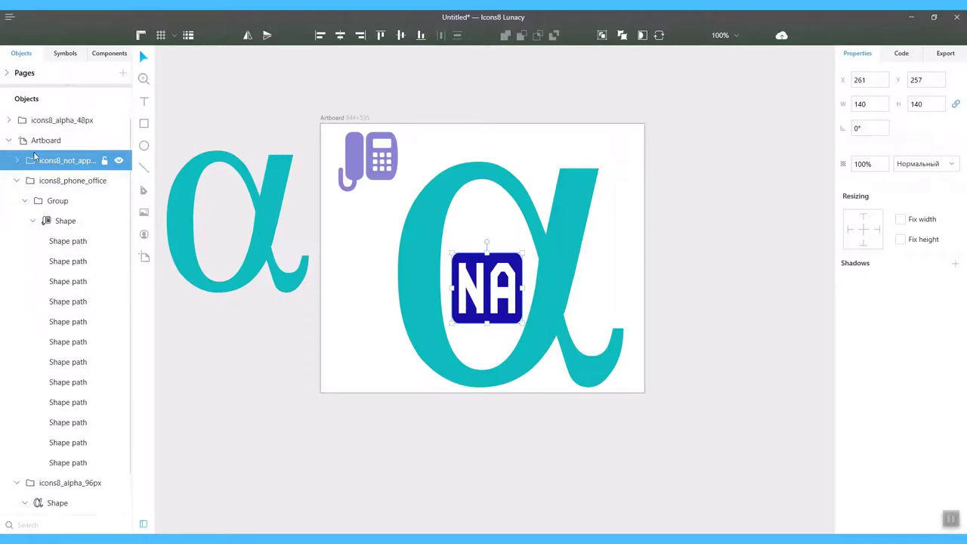
left_click(65, 242)
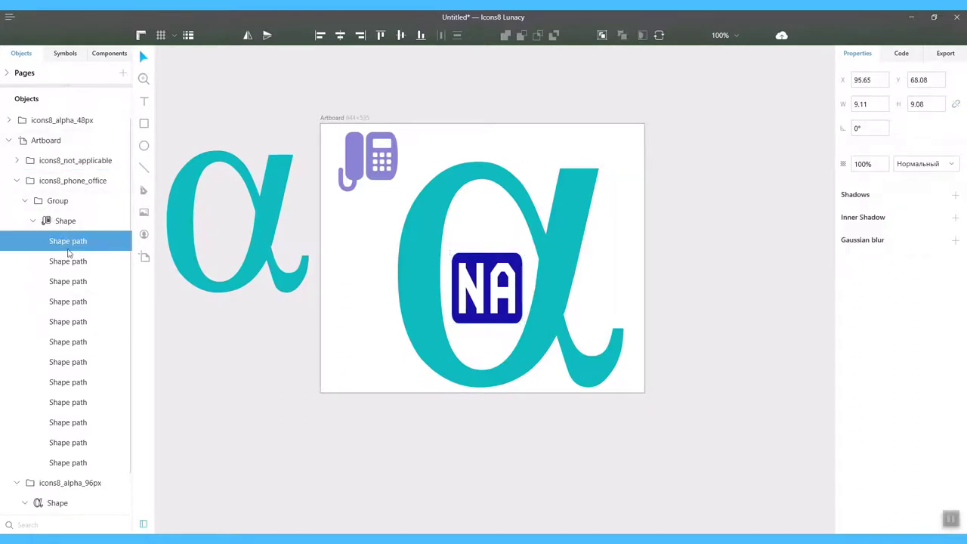
left_click(68, 266)
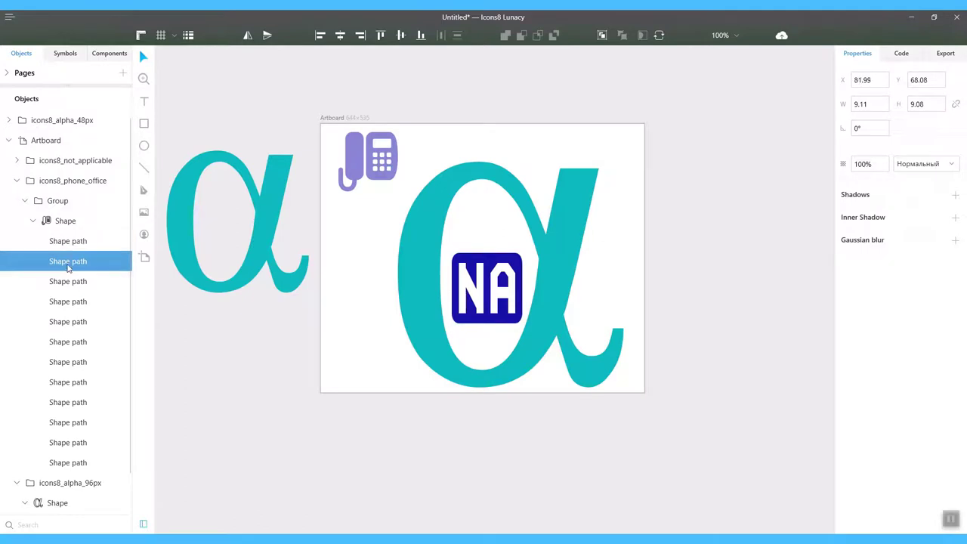
double_click(46, 221)
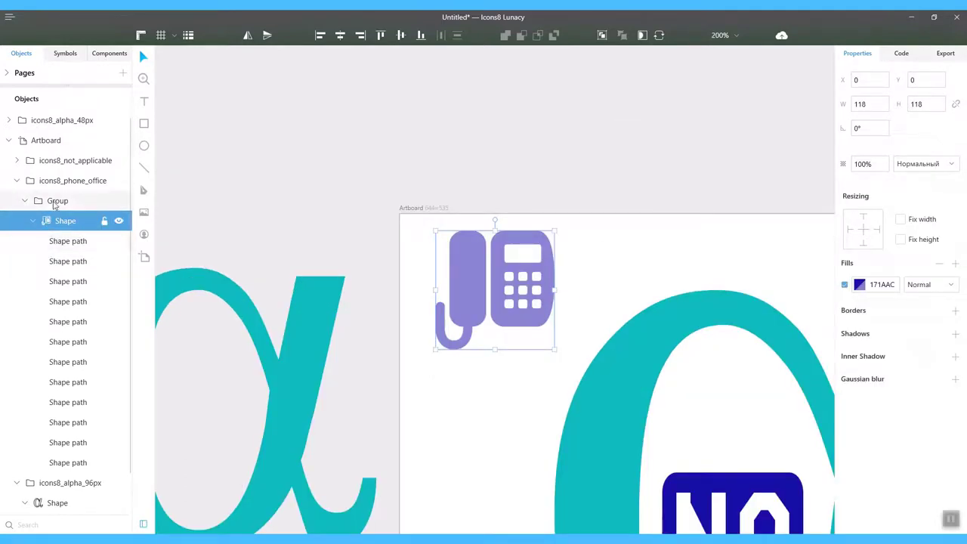
- Change the fill of the NA icon's shape to the purple global color B032E7
left_click(16, 160)
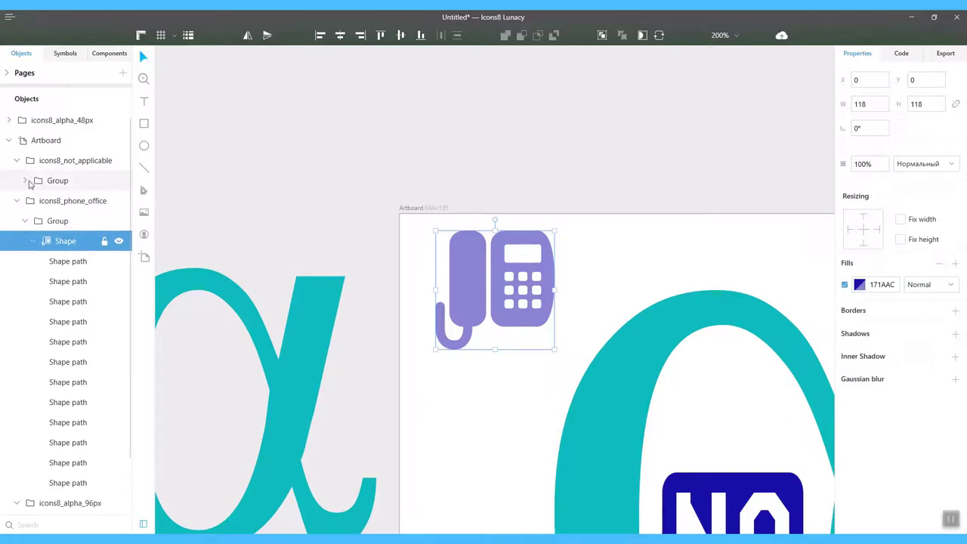
left_click(27, 181)
left_click(46, 204)
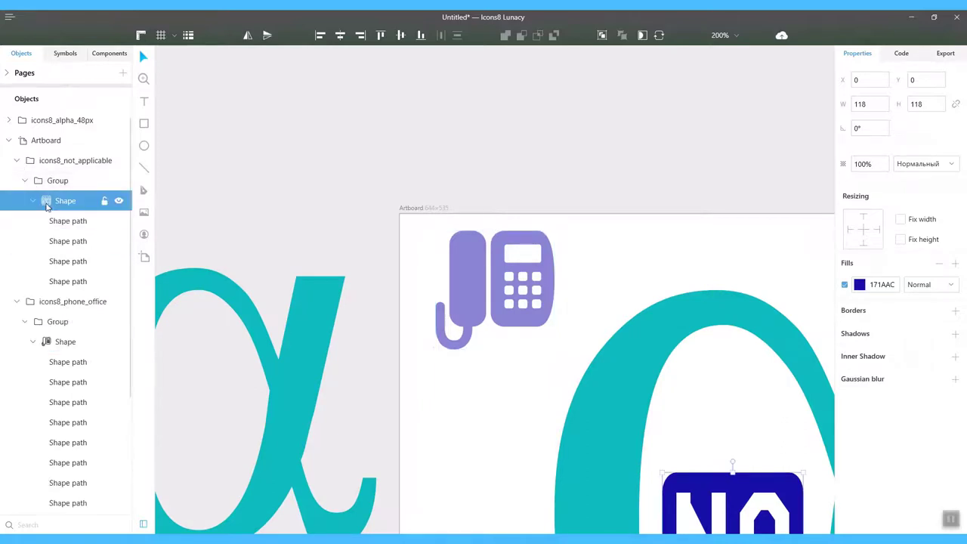
double_click(46, 204)
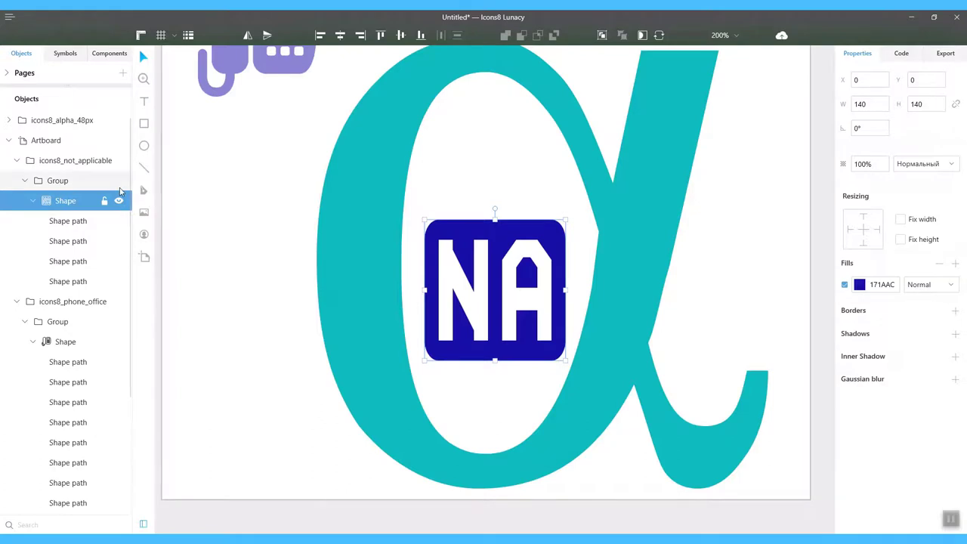
scroll(420, 259, "down", 5)
scroll(420, 258, "down", 1)
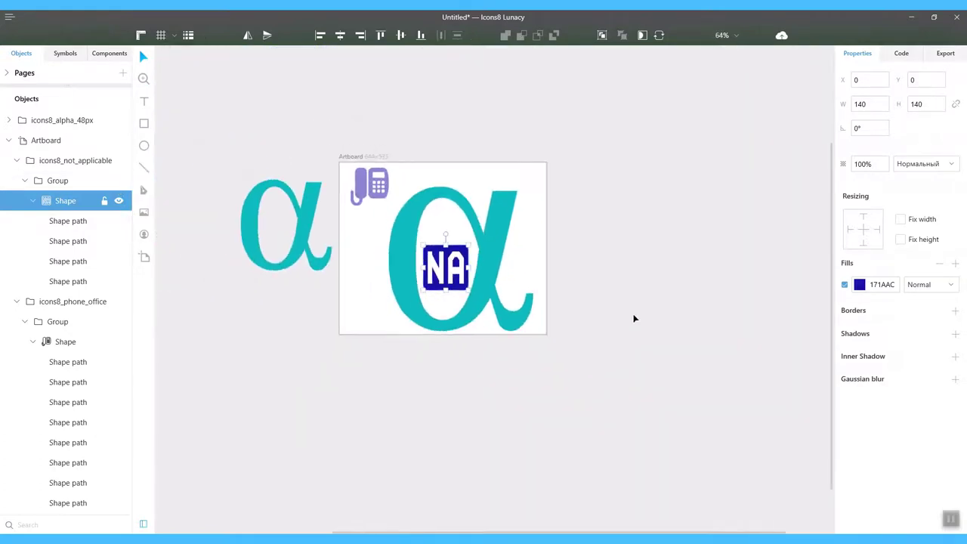
left_click(860, 285)
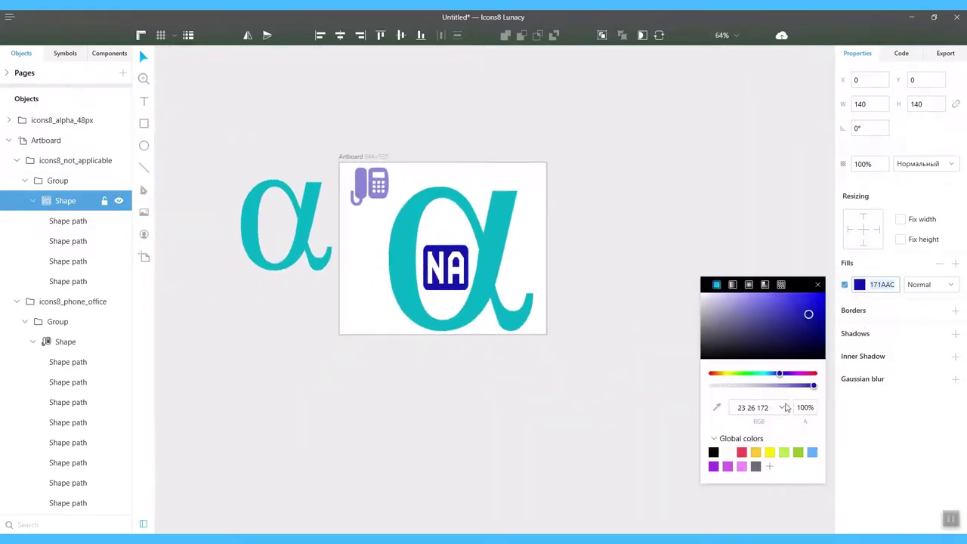
left_click(714, 466)
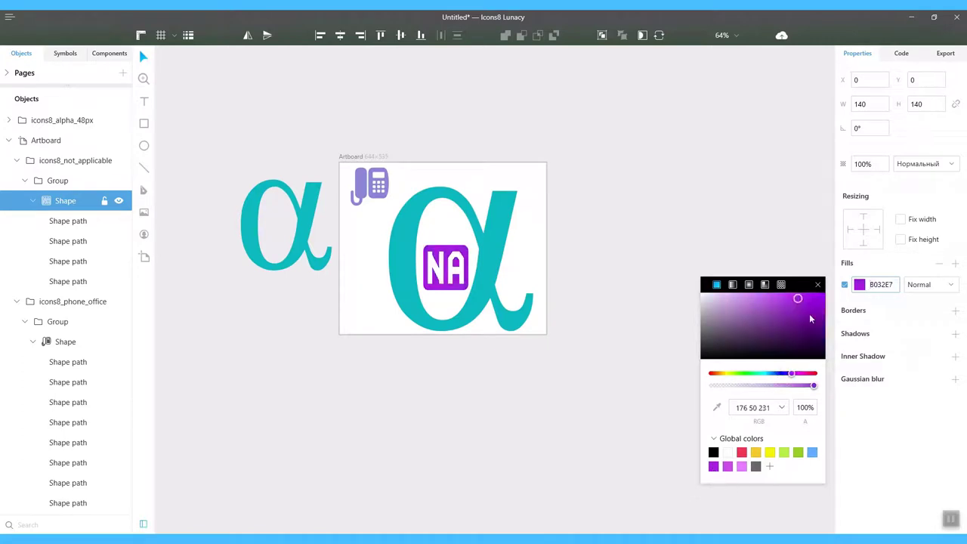
left_click(819, 284)
- Change the fill of the telephone icon's shape to the green global color 90C418 and deselect it
left_click(371, 182)
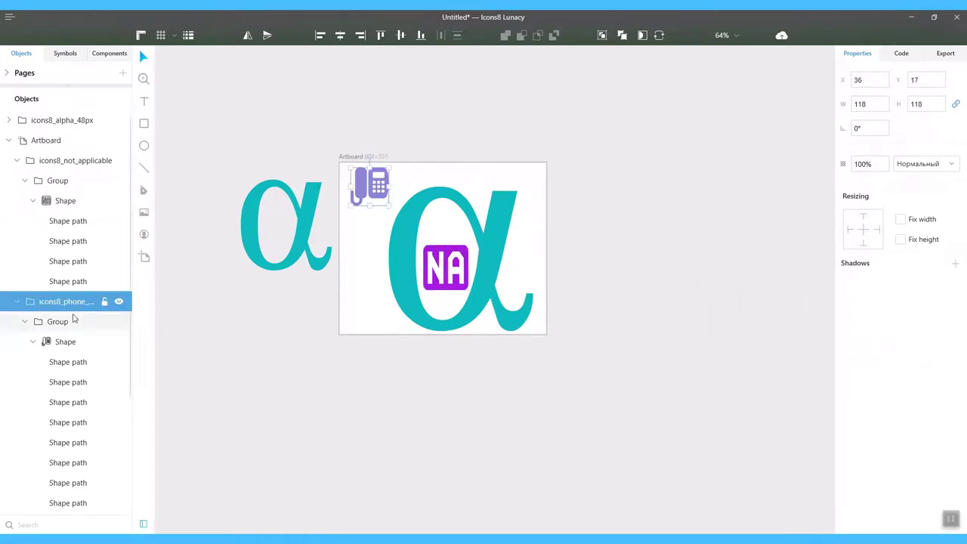
left_click(65, 342)
left_click(859, 284)
left_click(798, 452)
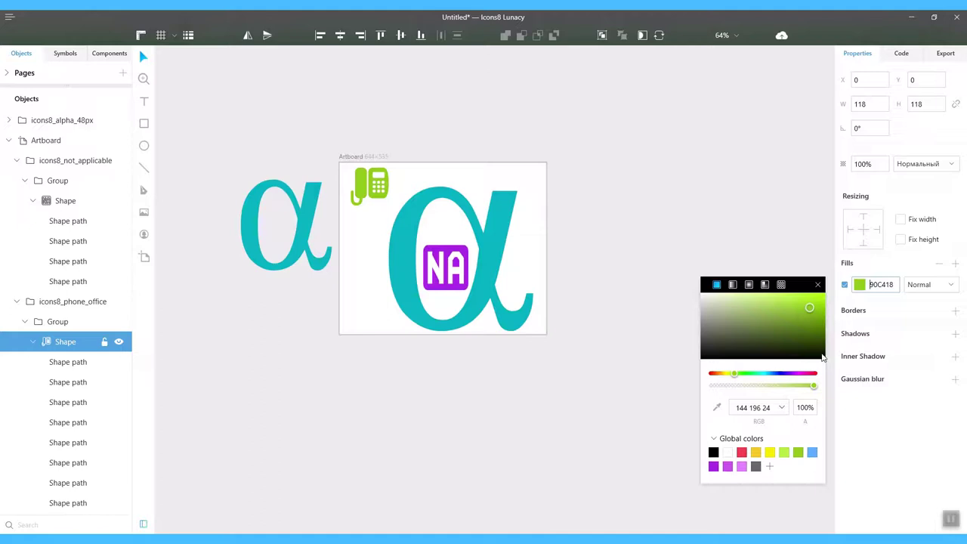
left_click(818, 286)
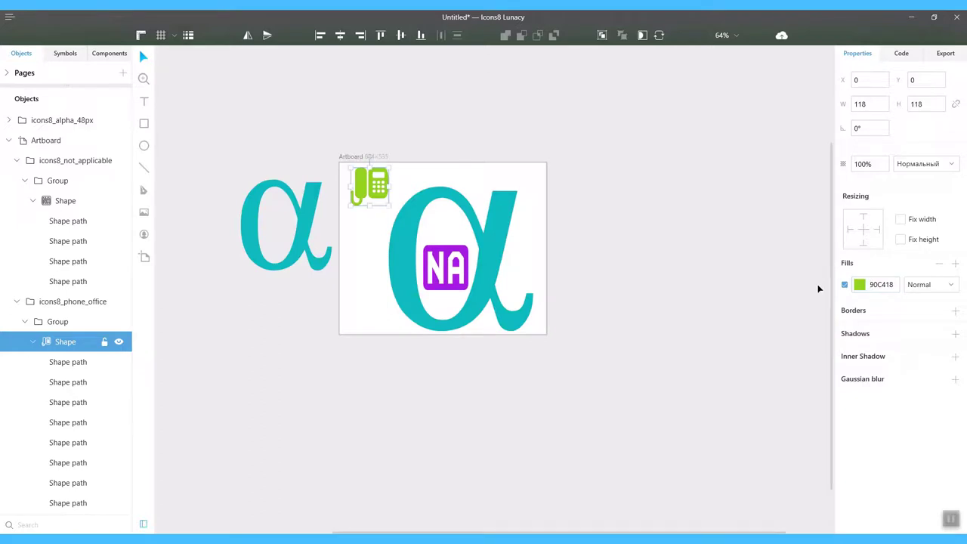
left_click(721, 194)
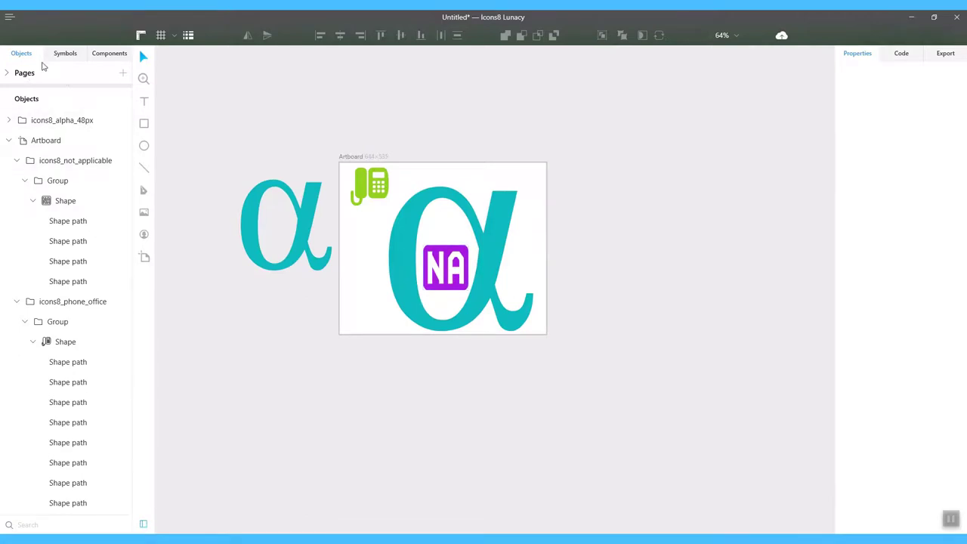
- Examine the categories of the Color icon set, including the icons in its Shopping category
left_click(100, 55)
scroll(74, 302, "down", 1)
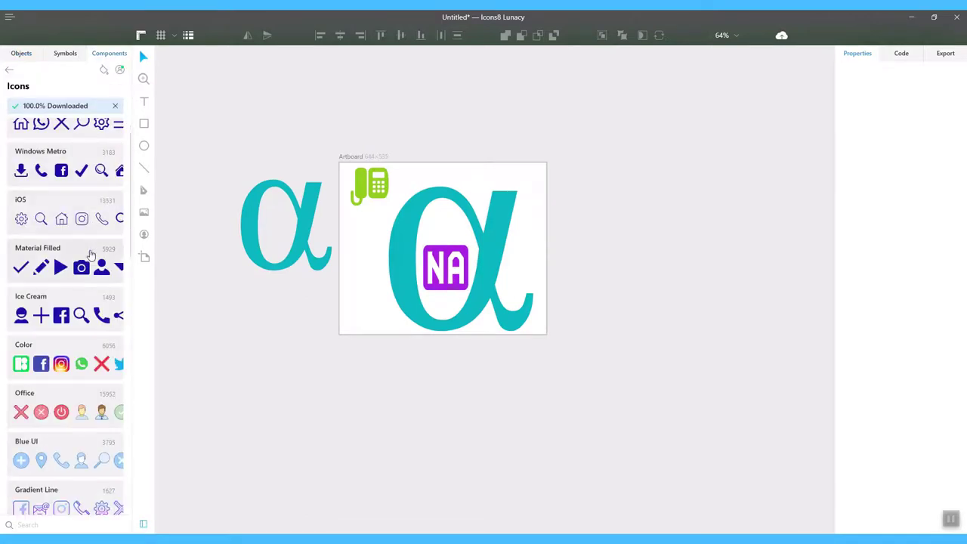
left_click(81, 345)
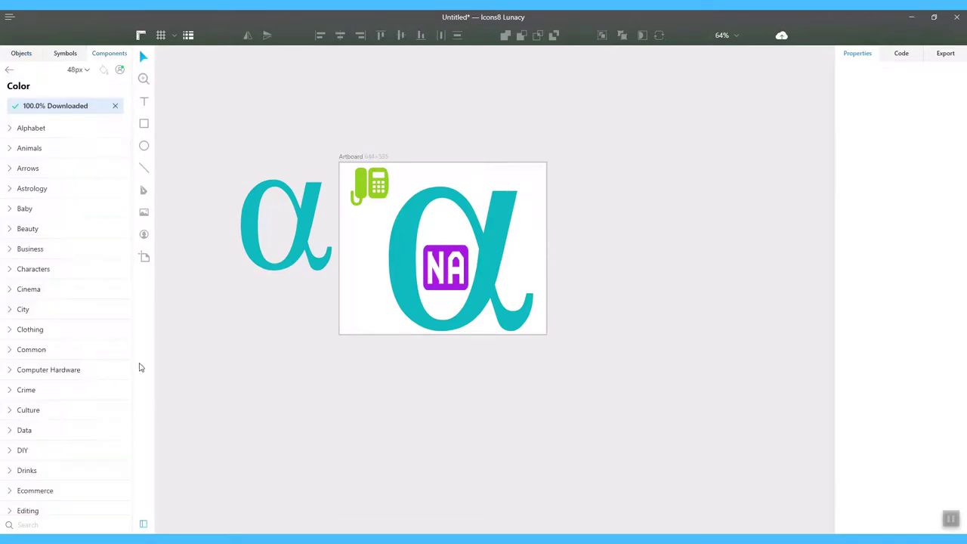
scroll(60, 219, "down", 5)
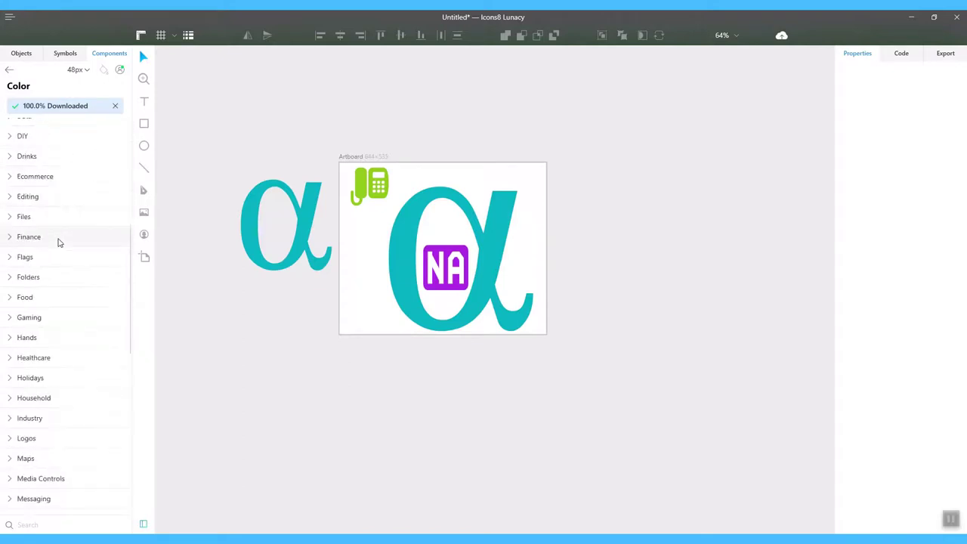
scroll(58, 242, "down", 7)
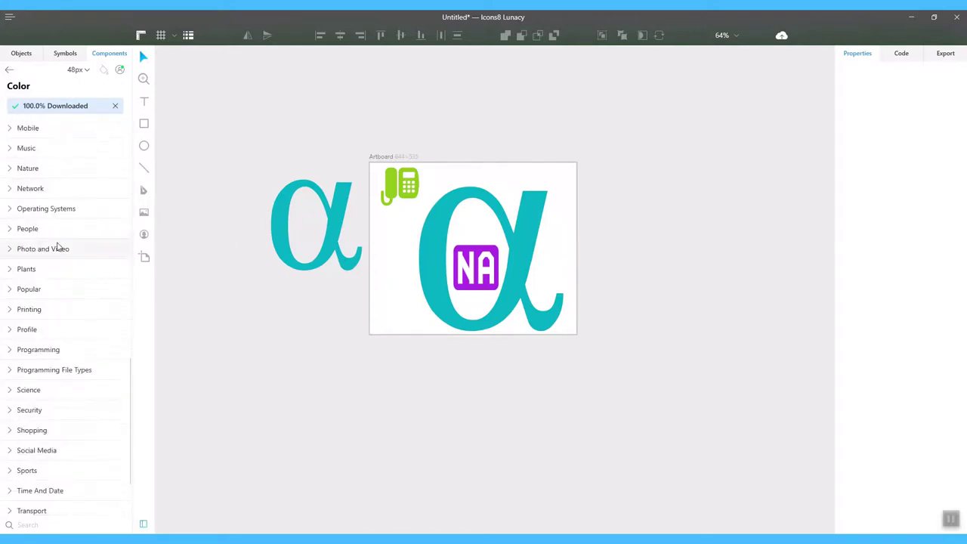
scroll(58, 257, "down", 2)
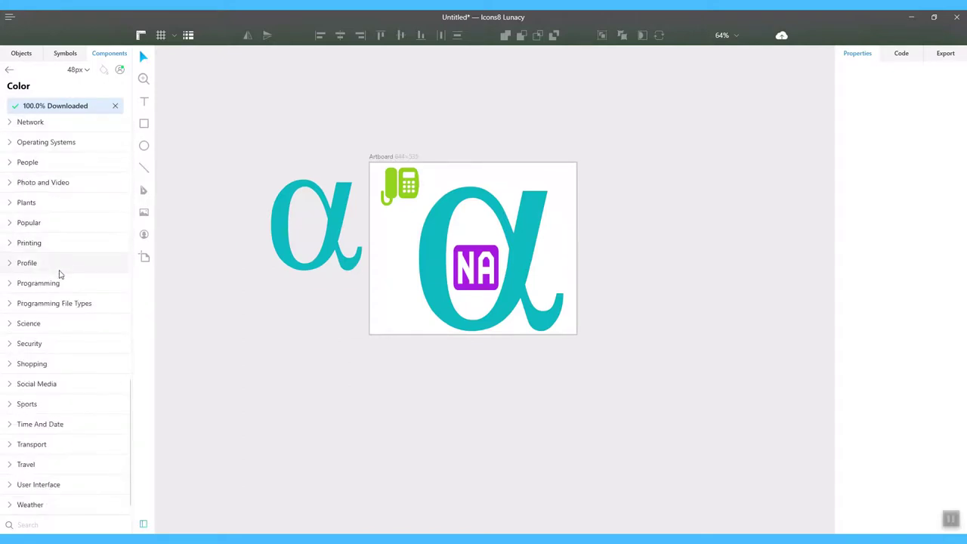
left_click(47, 363)
scroll(59, 379, "down", 3)
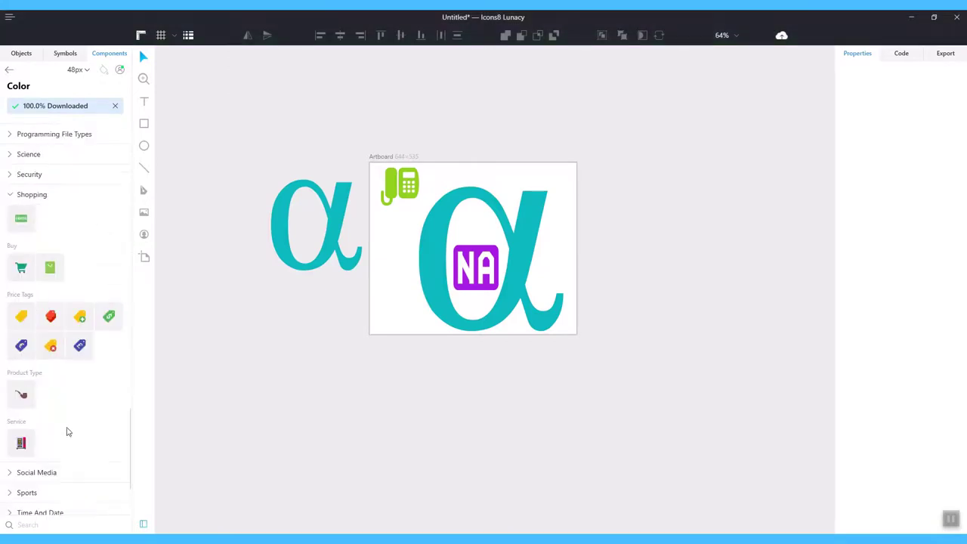
- Search the Color icons for "Face" and place the Facebook, troll face and mustached mask icons in a row below the artboard
left_click(49, 521)
type("Fa")
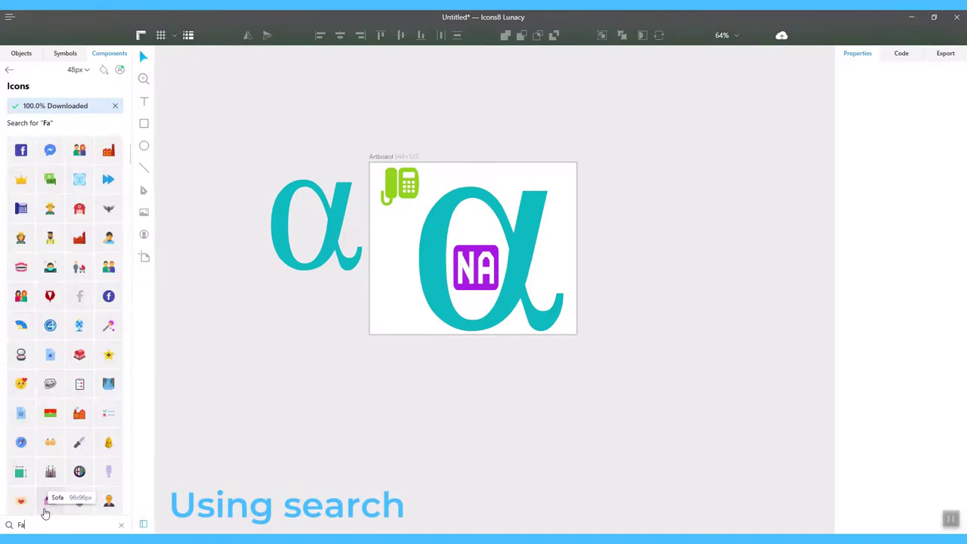
type("e")
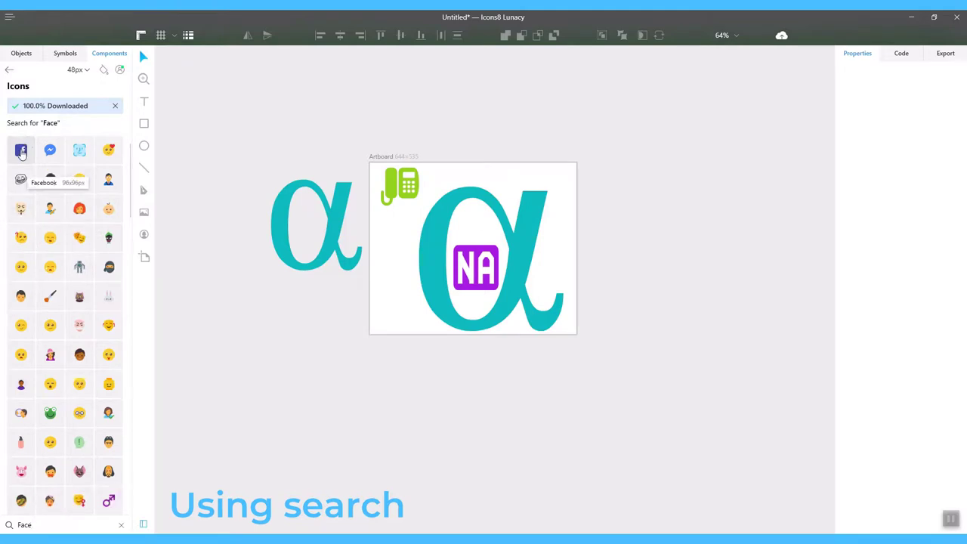
left_click_drag(21, 151, 285, 428)
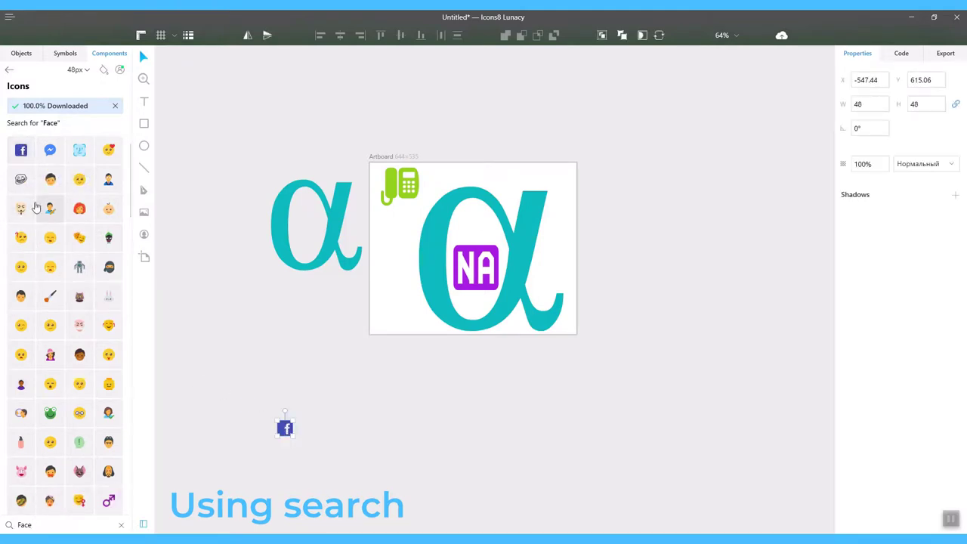
left_click_drag(21, 182, 351, 422)
left_click_drag(22, 209, 420, 415)
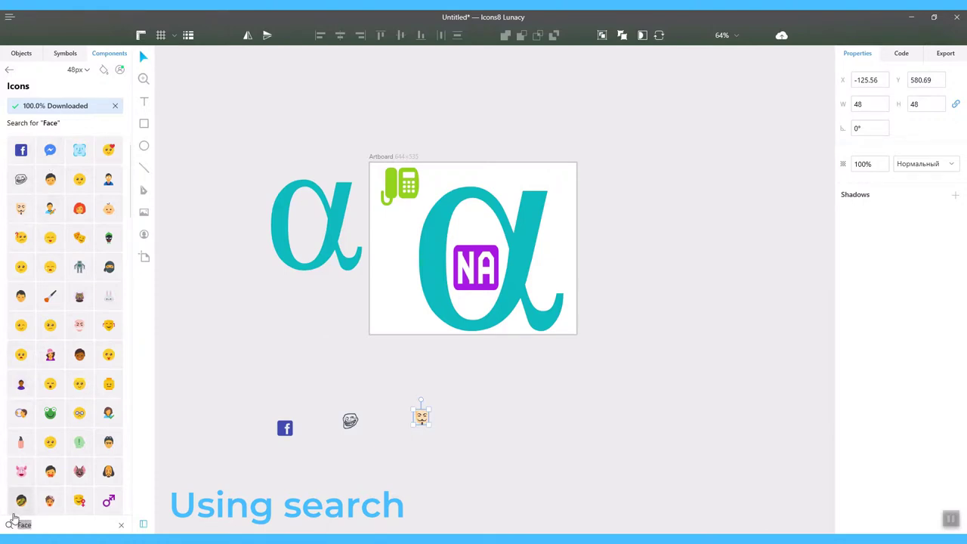
- Search the icons for "twi", place the Twitter bird beside the mask icon below the artboard, and return to the icon set overview
type("twi")
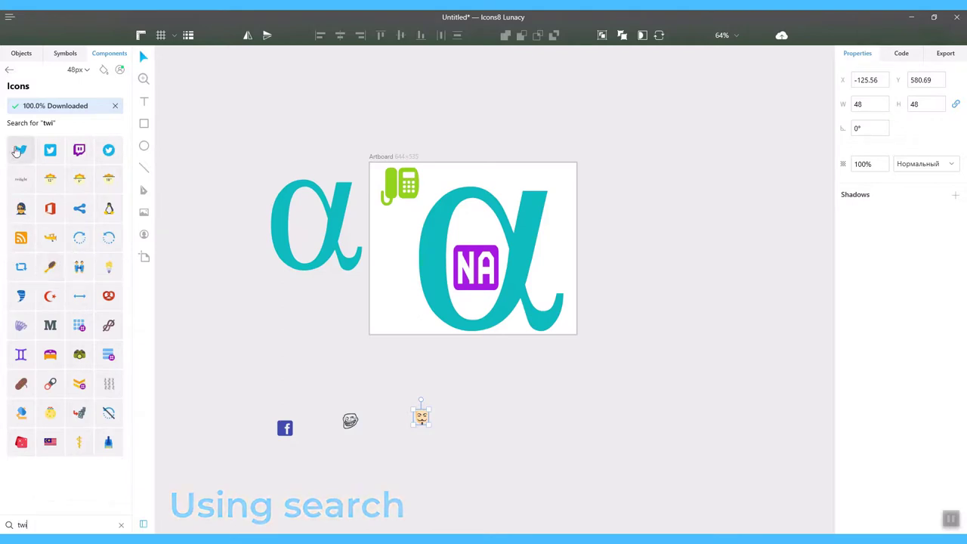
left_click_drag(18, 153, 499, 425)
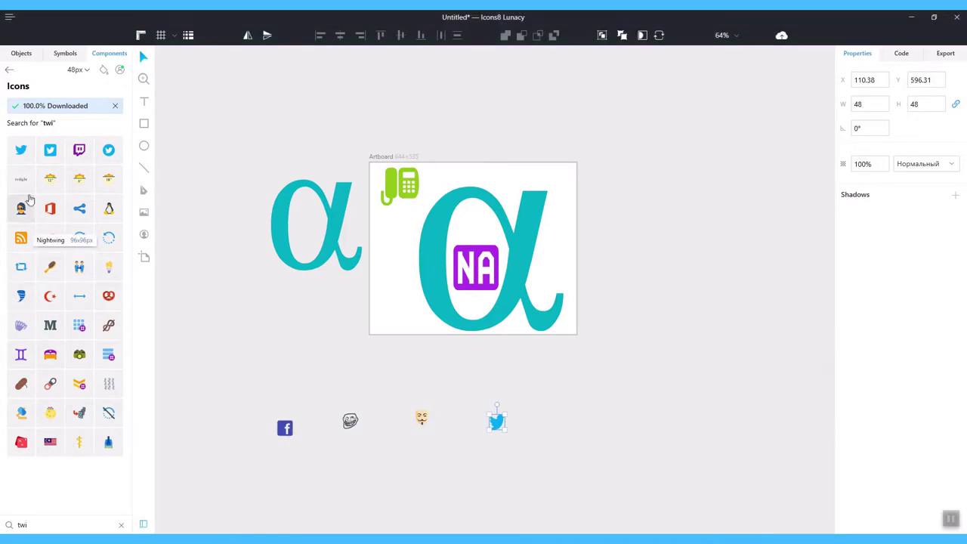
left_click(8, 70)
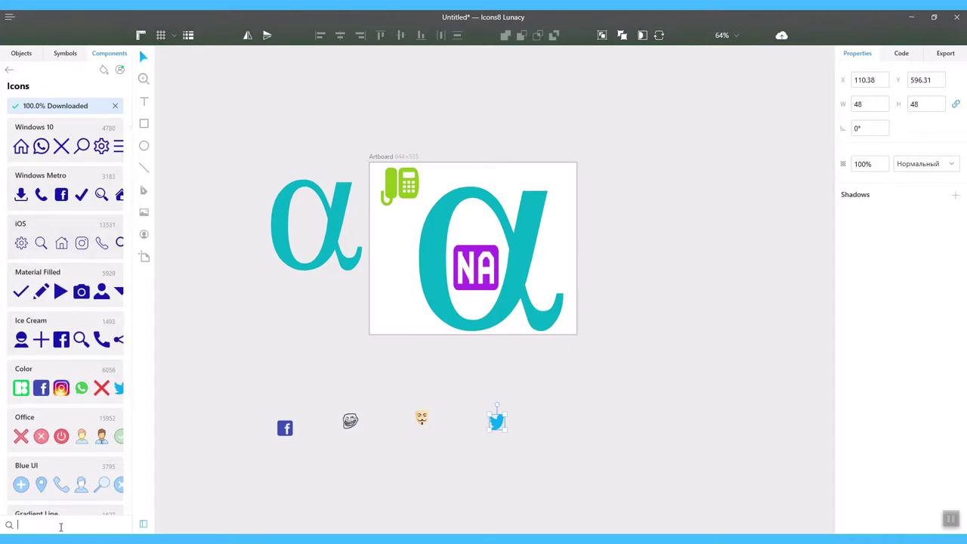
- Dismiss the download status, search all icon sets for "Lady" and look through the matching icons
left_click(115, 106)
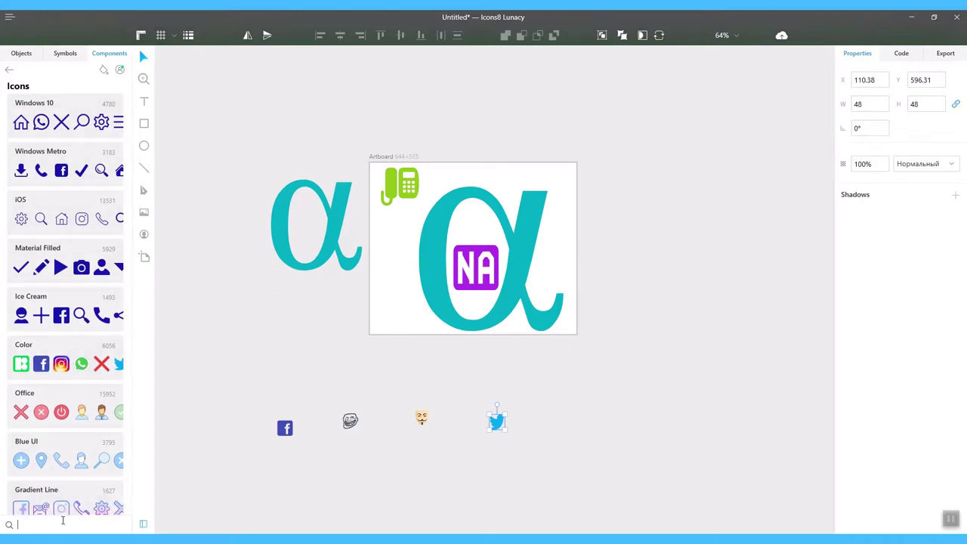
left_click(63, 520)
type("Lad")
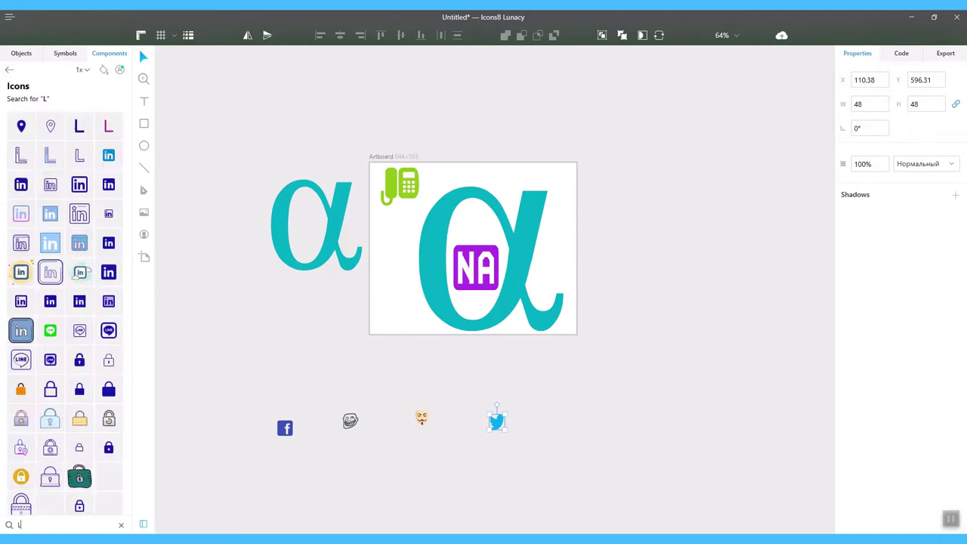
type("y")
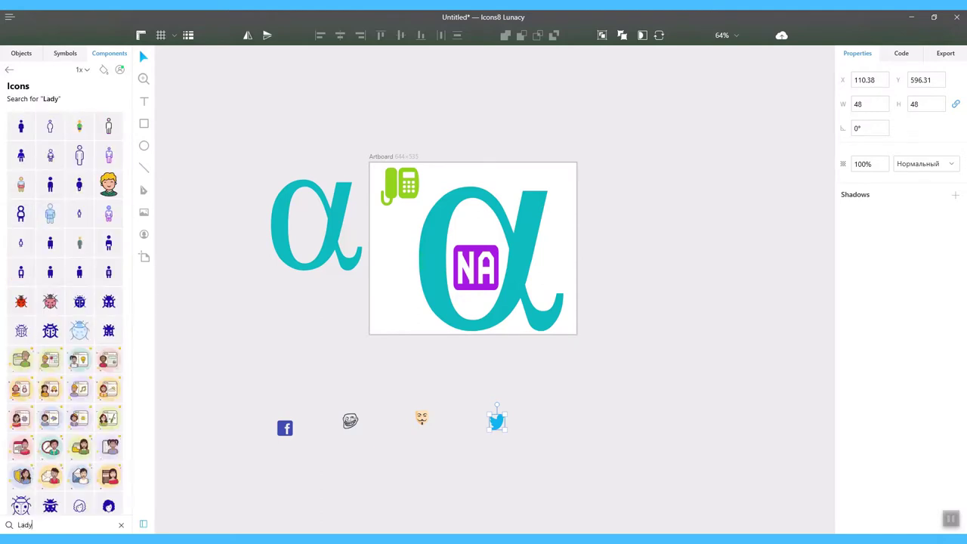
scroll(64, 302, "down", 5)
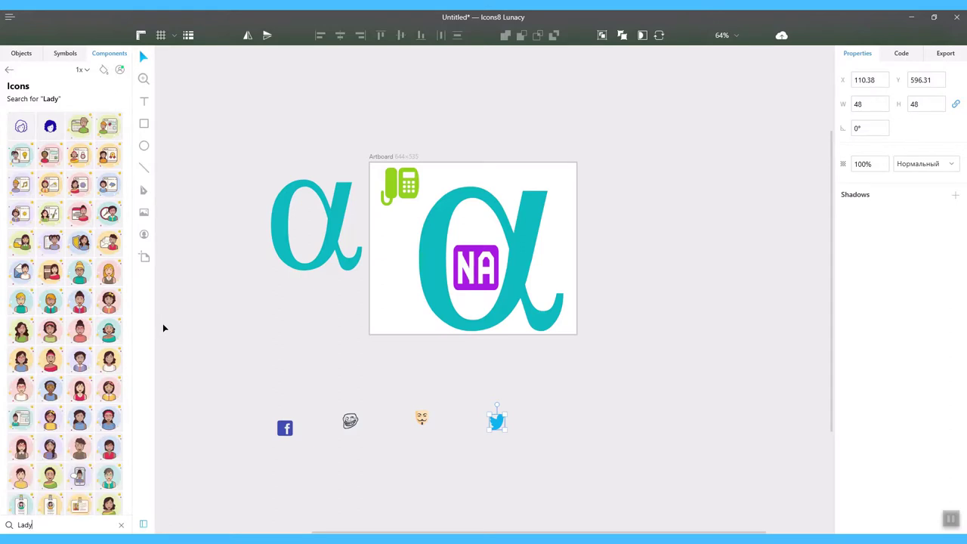
- Place the dark blue lady icon beside the Twitter bird and a bun-haired woman avatar, about 391 by 391, to the right of the artboard
left_click_drag(49, 126, 572, 403)
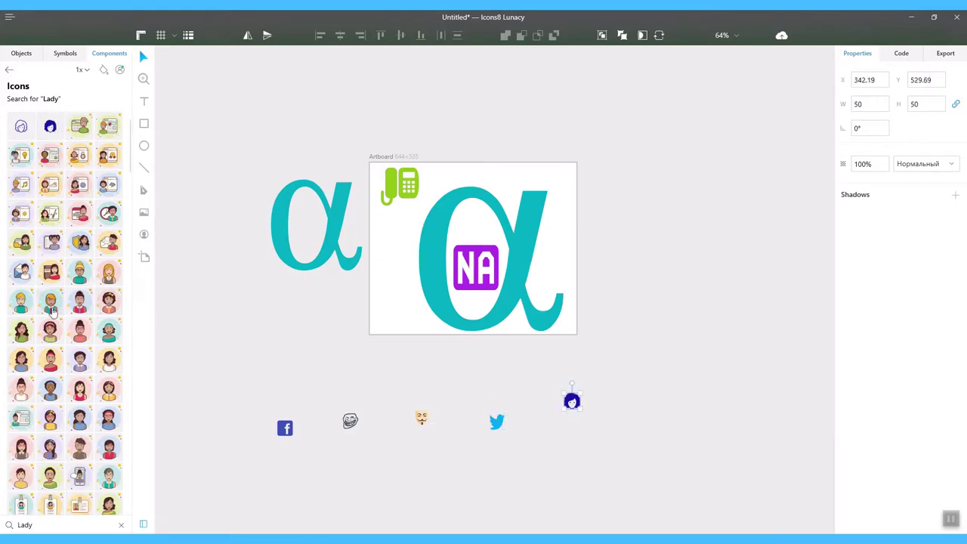
left_click_drag(65, 323, 735, 478)
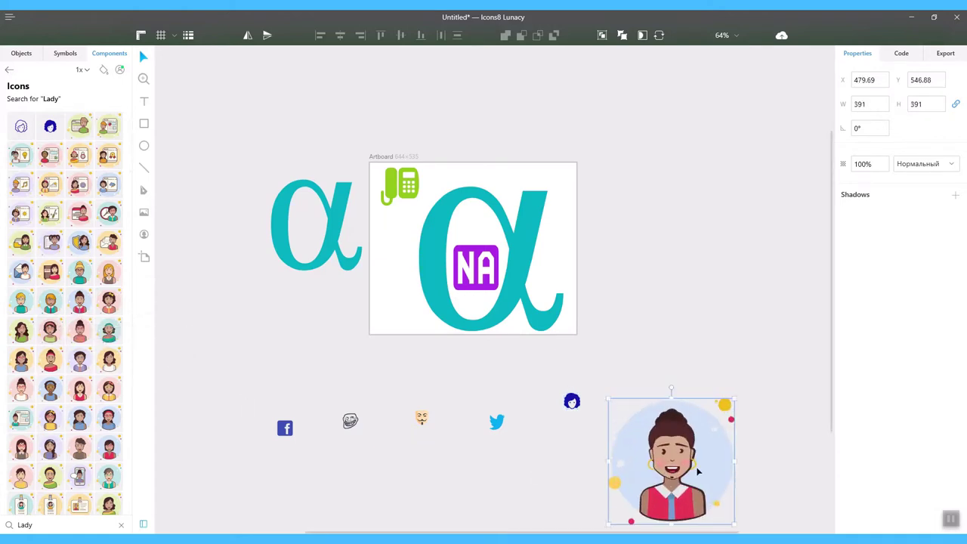
left_click_drag(691, 451, 723, 204)
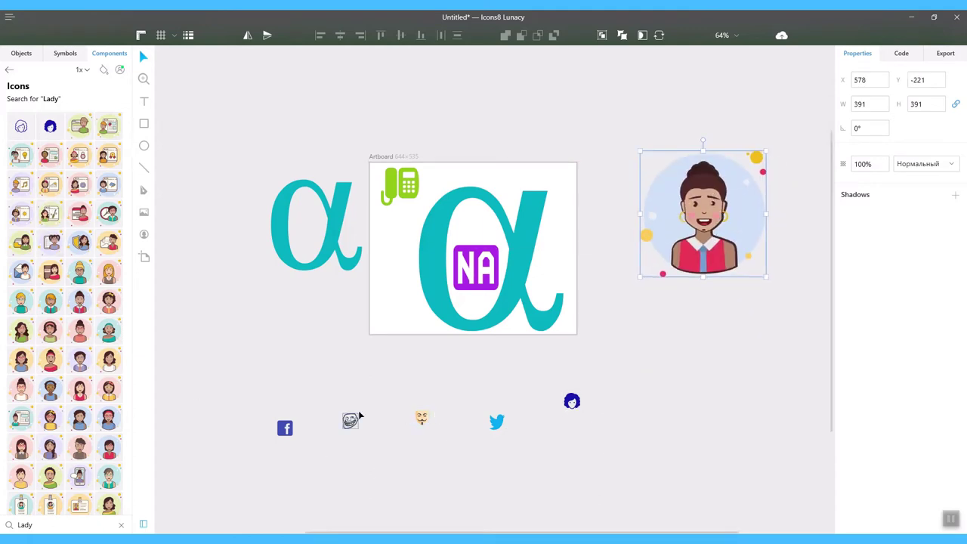
- Place the orange-haired lady face icon from the results below the woman avatar and enlarge it to about 516 by 516
scroll(53, 409, "down", 8)
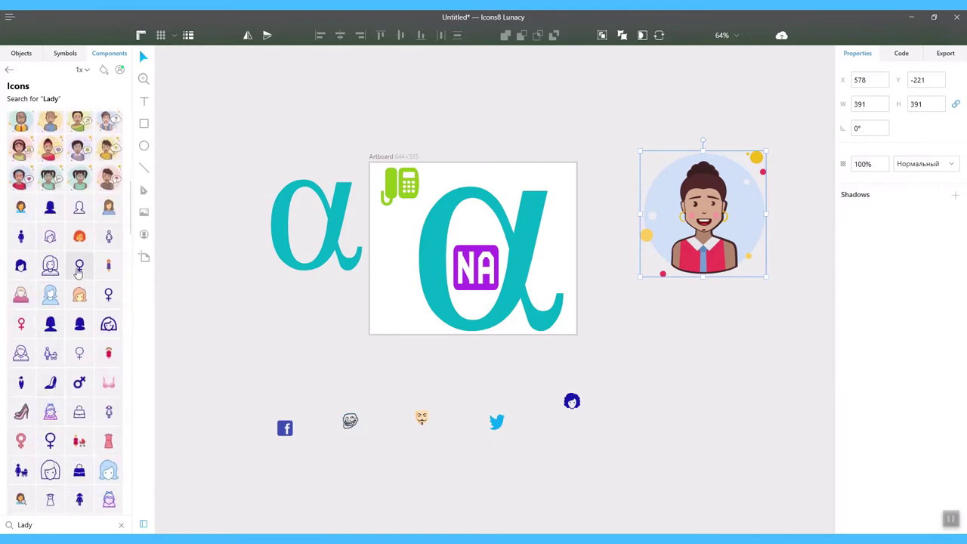
left_click_drag(89, 294, 764, 450)
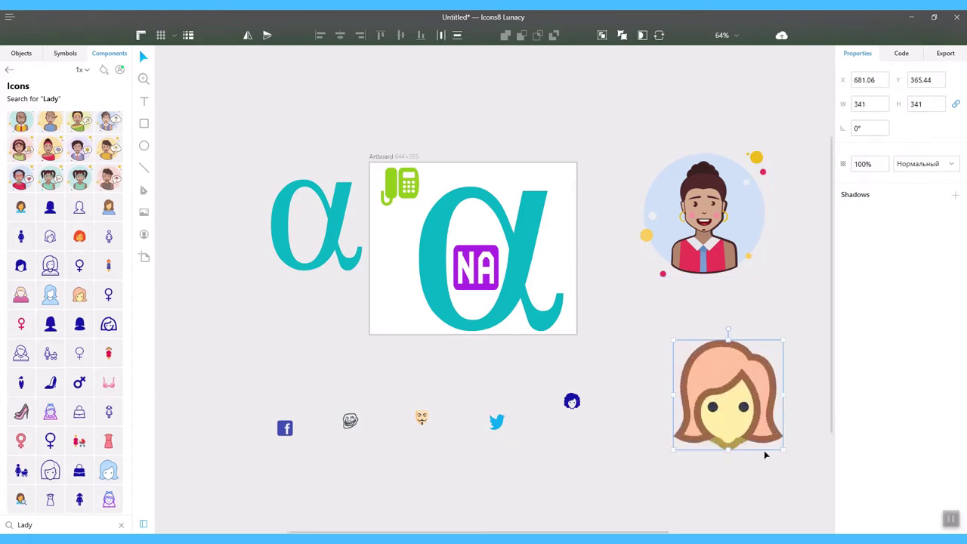
left_click_drag(669, 339, 612, 304)
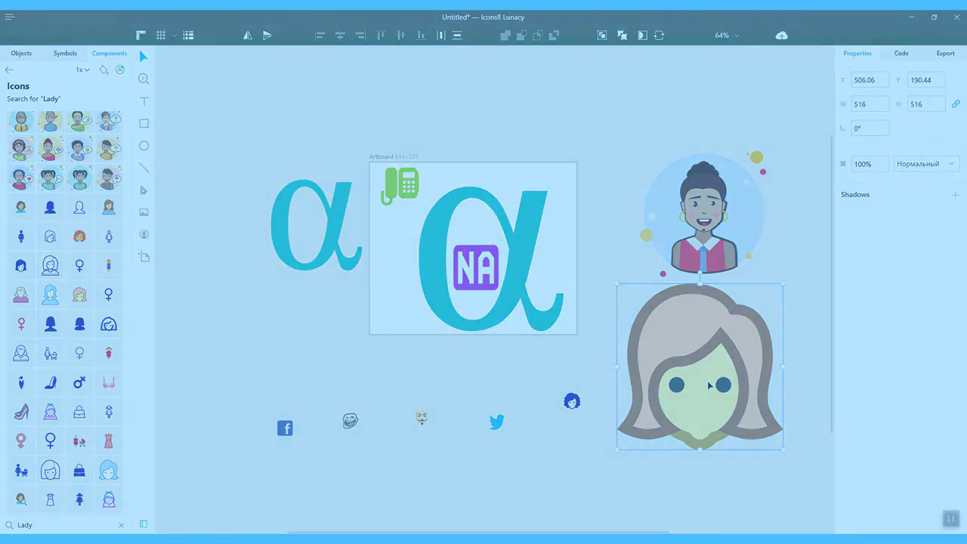